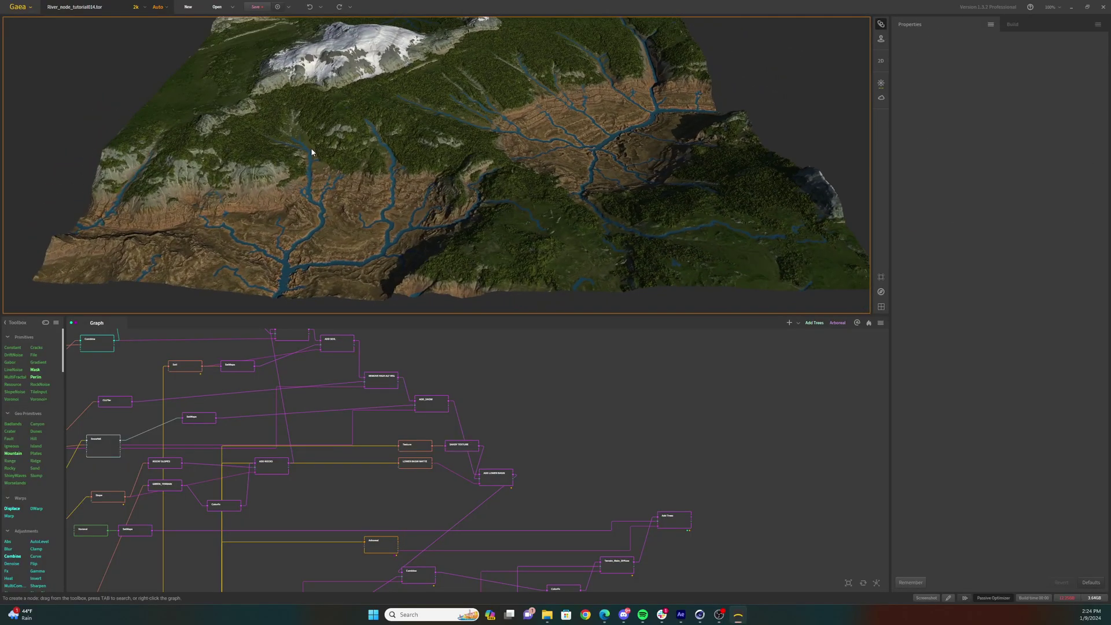
Try Conifers and Shrubs as the Arboreal forest type, then settle back on Broadleaf
drag(312, 152, 376, 179)
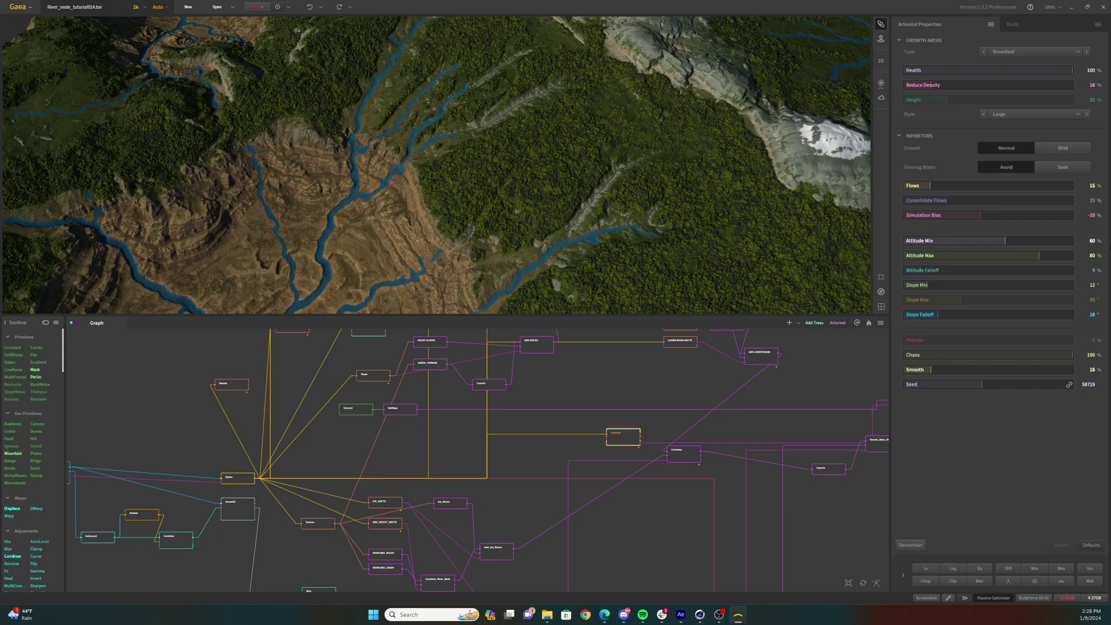
click(1091, 241)
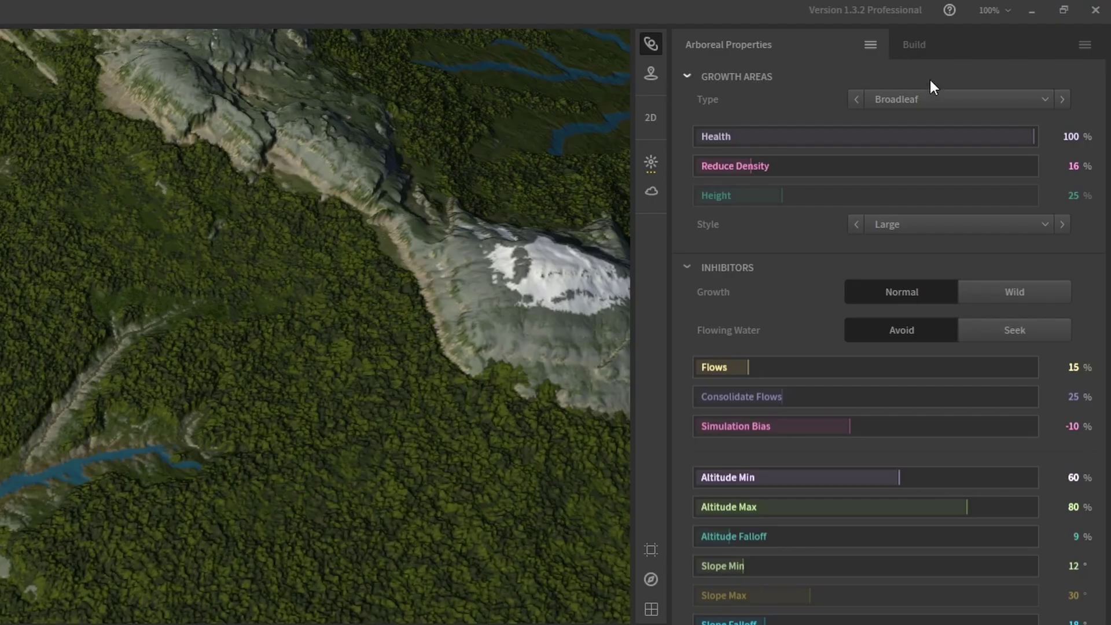
click(915, 99)
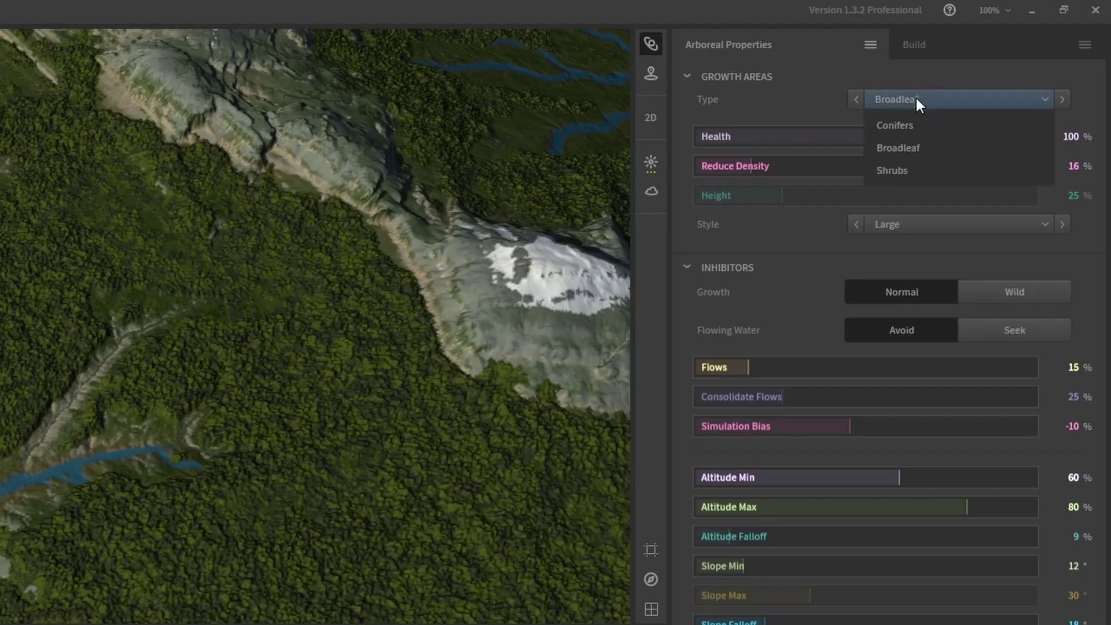
click(923, 126)
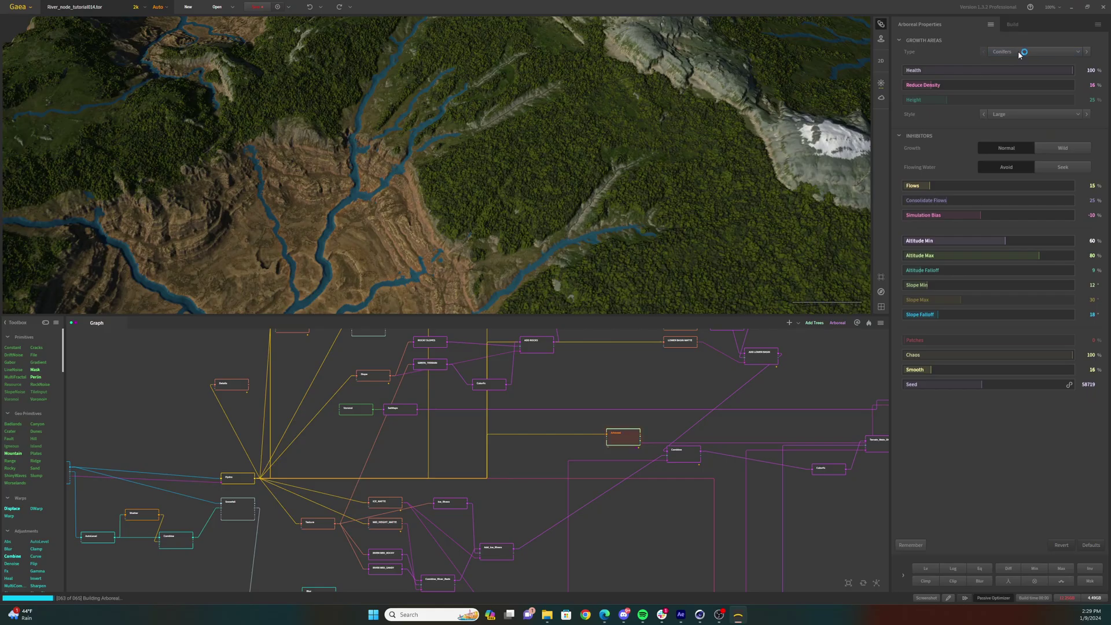
click(1018, 51)
click(1010, 86)
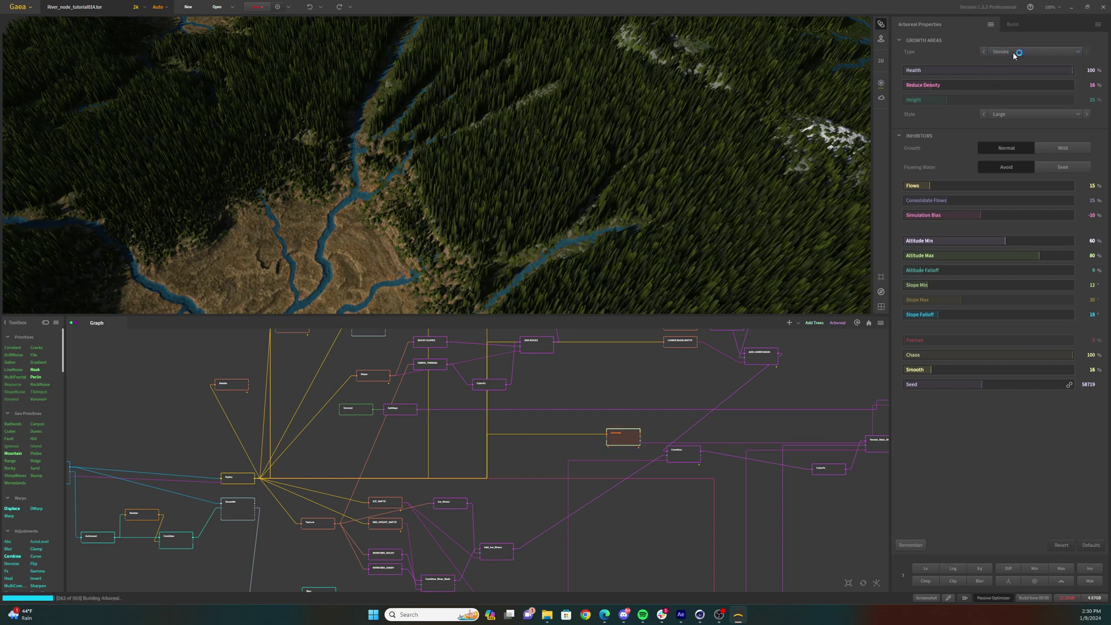
click(1013, 52)
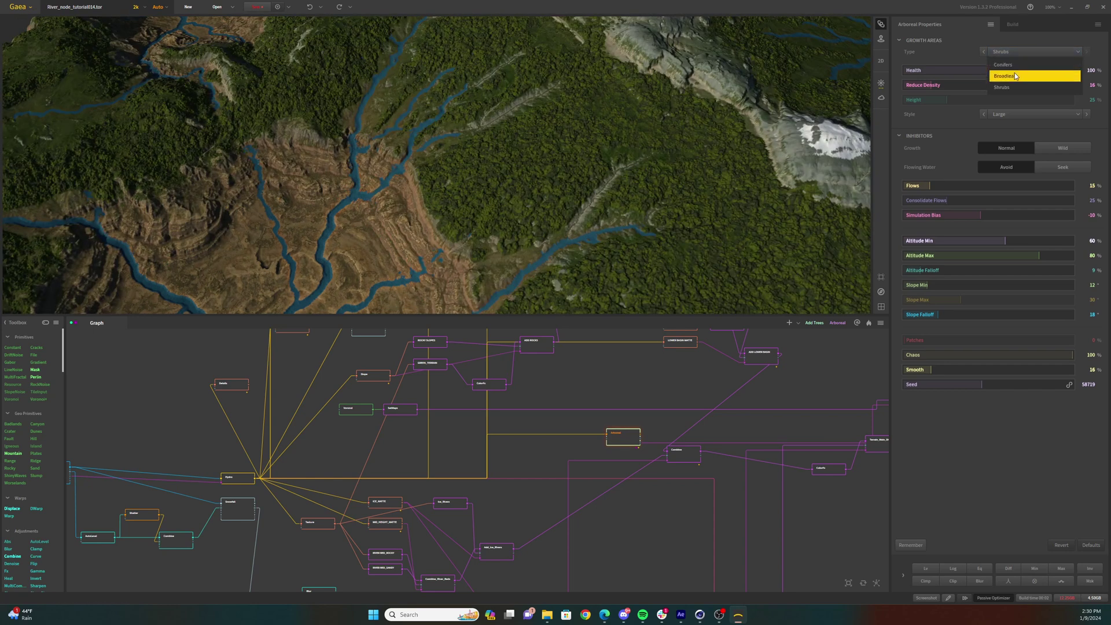
click(1013, 73)
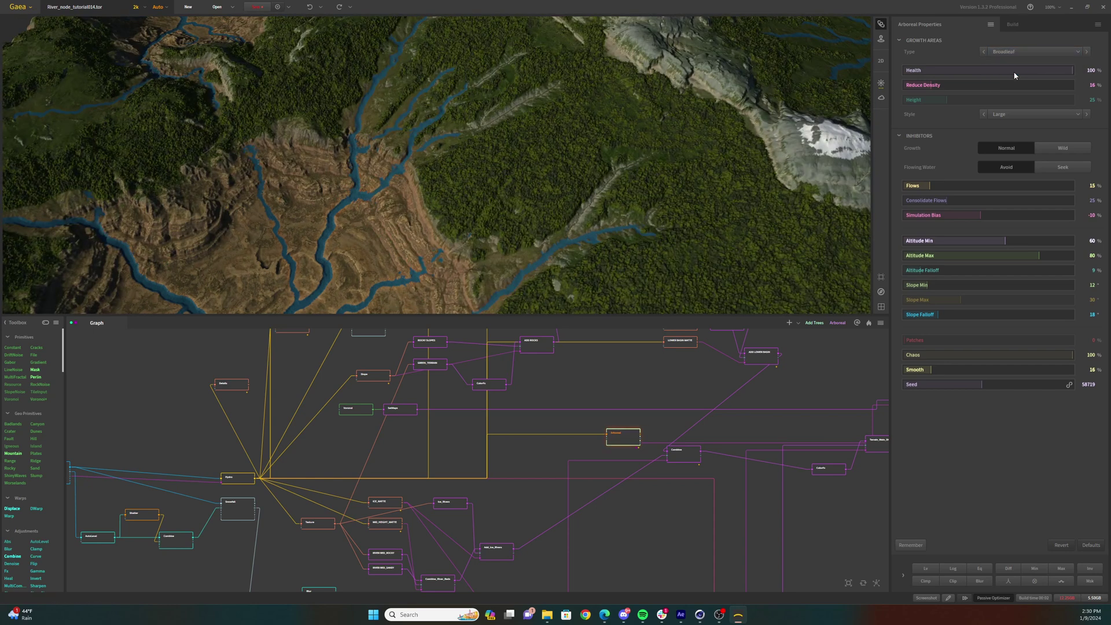
Mark the Arboreal forest output for export
middle_drag(622, 442, 495, 445)
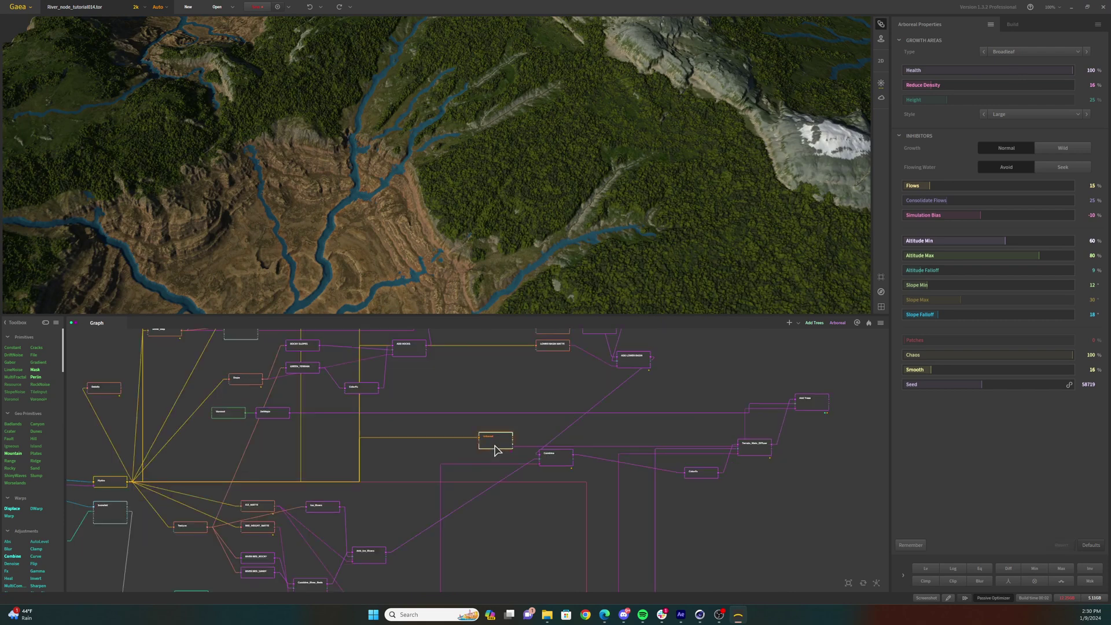
right_click(495, 445)
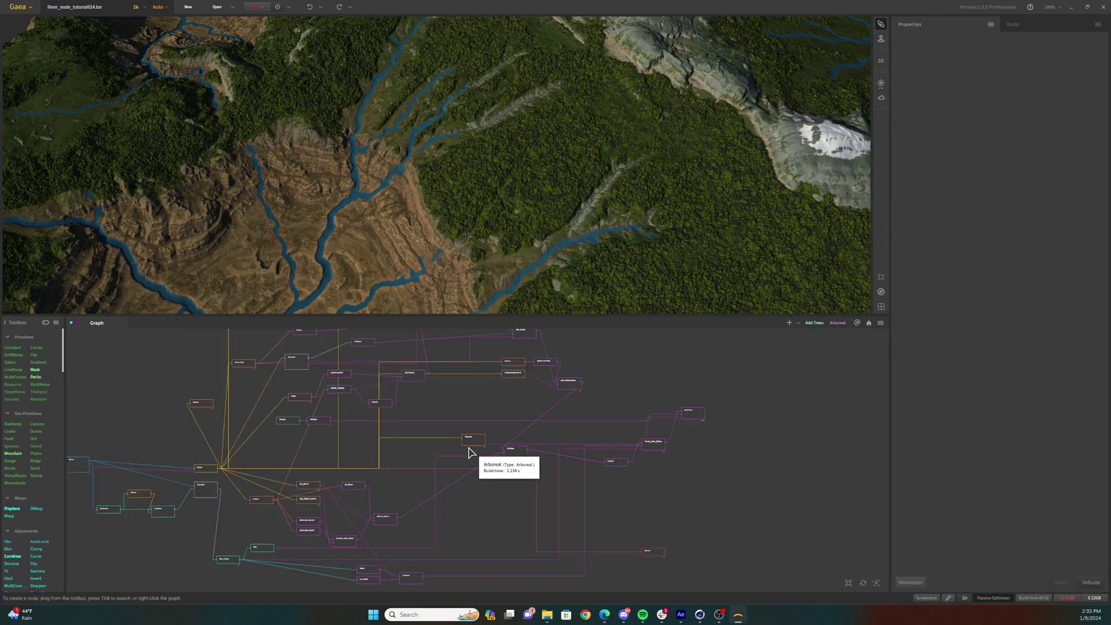
scroll(469, 452, down, 2)
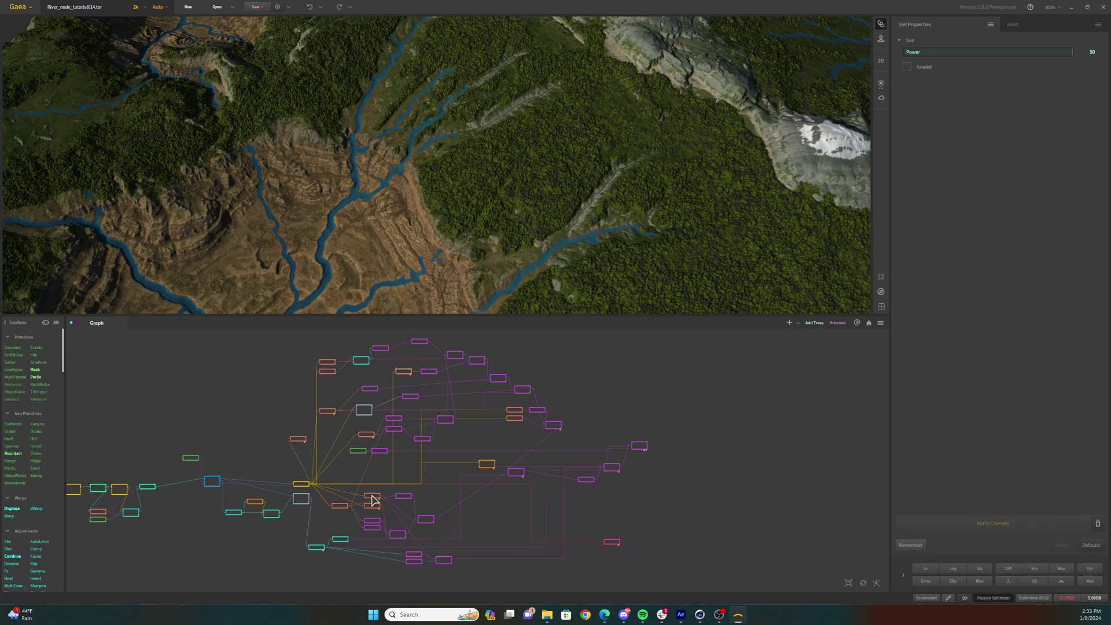
scroll(659, 530, up, 5)
Build the terrain from the Mesher node, saving the existing preview as the build
middle_drag(701, 530, 528, 508)
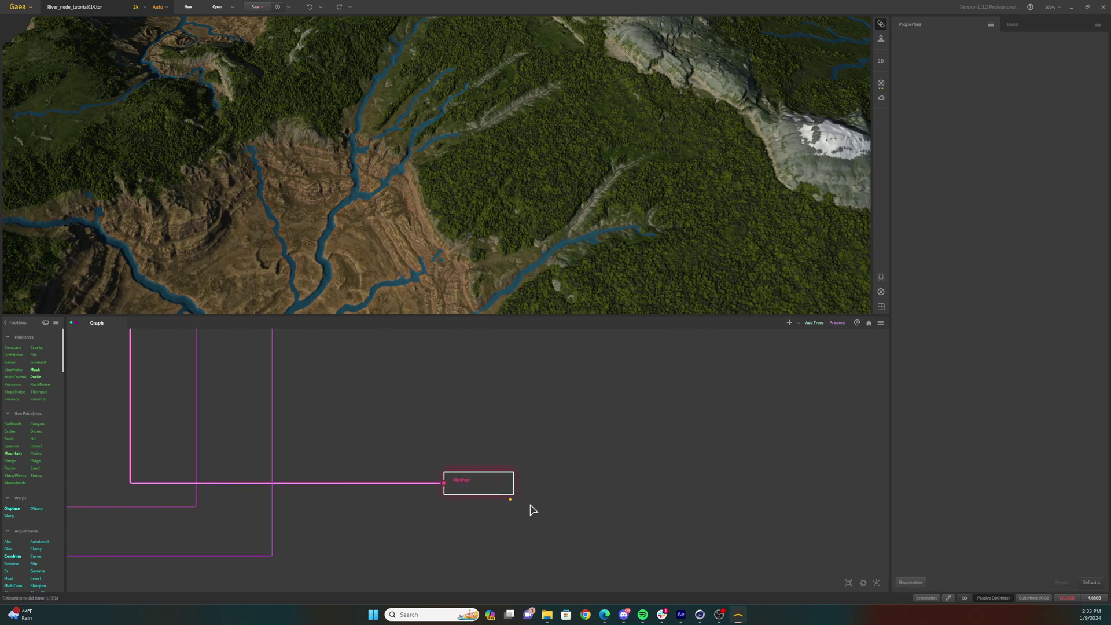
click(465, 484)
click(1011, 24)
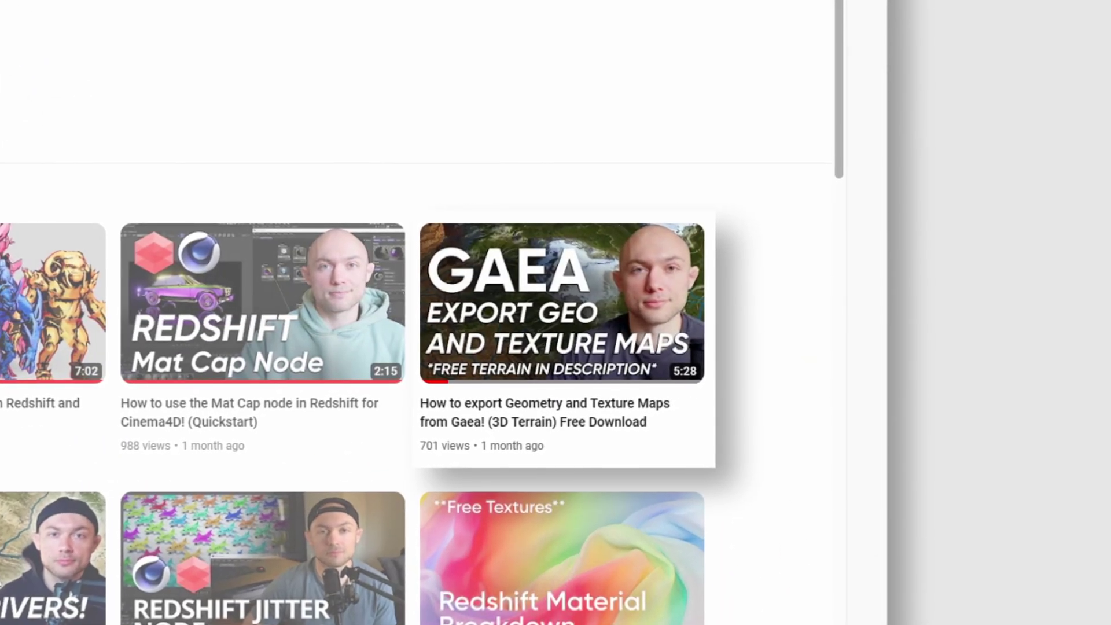
click(931, 516)
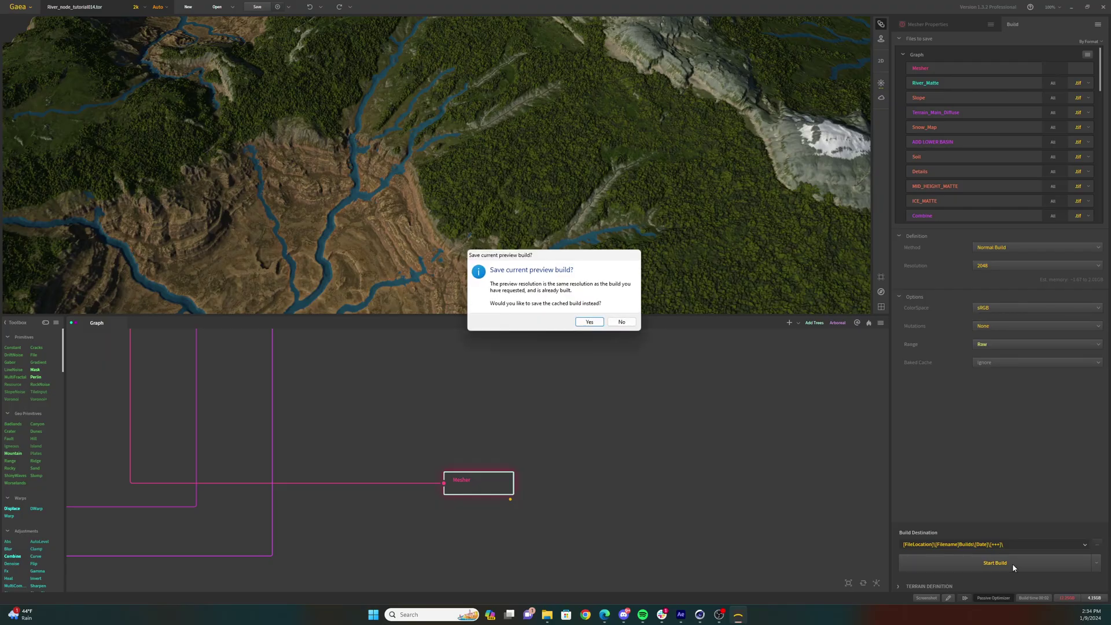
click(590, 324)
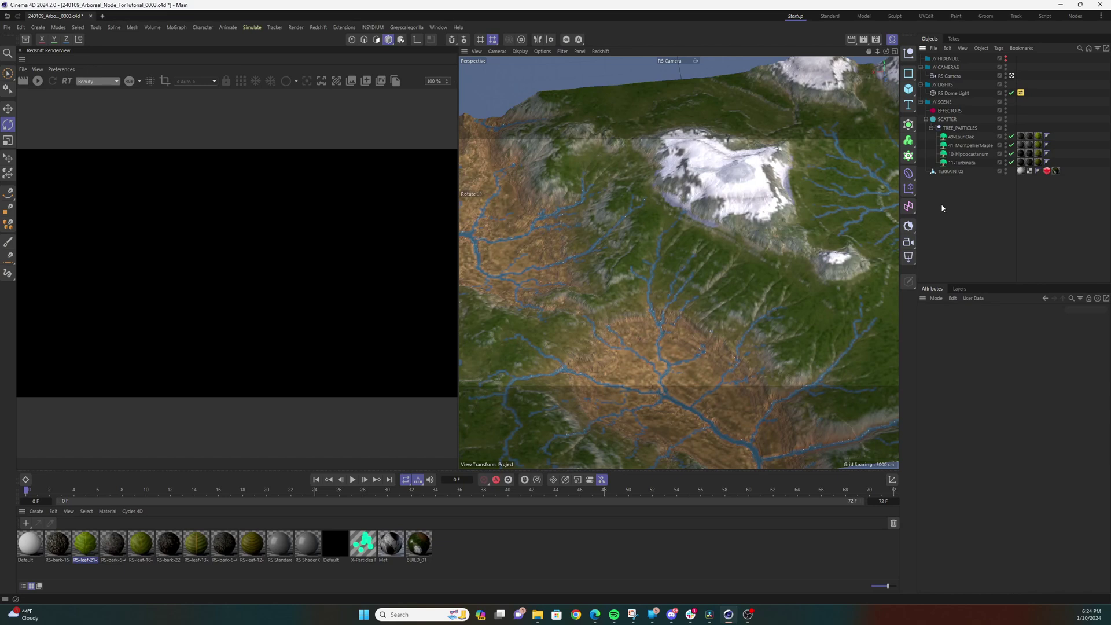
Add an RS Matrix under SCATTER in Object mode, distributing over TERRAIN_02
click(318, 28)
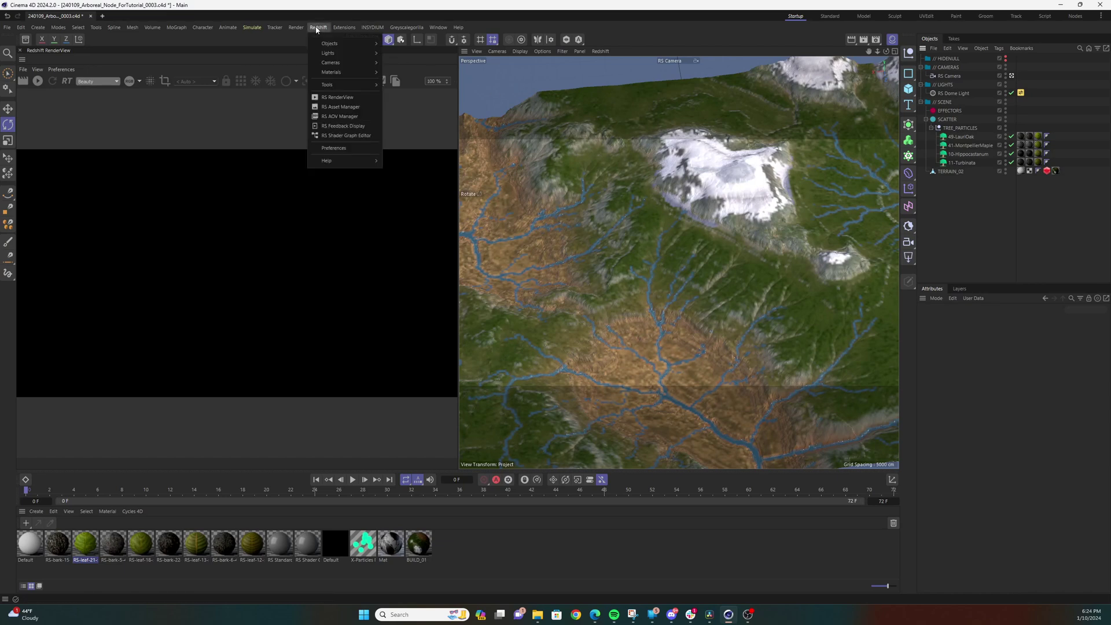
mouse_move(317, 45)
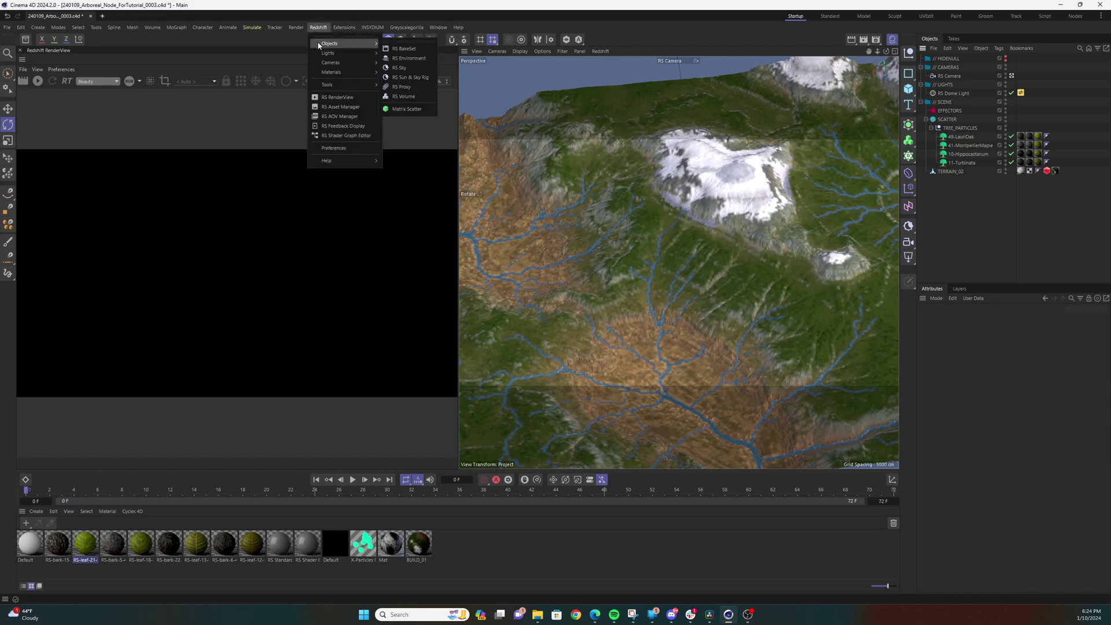
click(413, 113)
drag(941, 59, 948, 128)
click(977, 341)
click(971, 352)
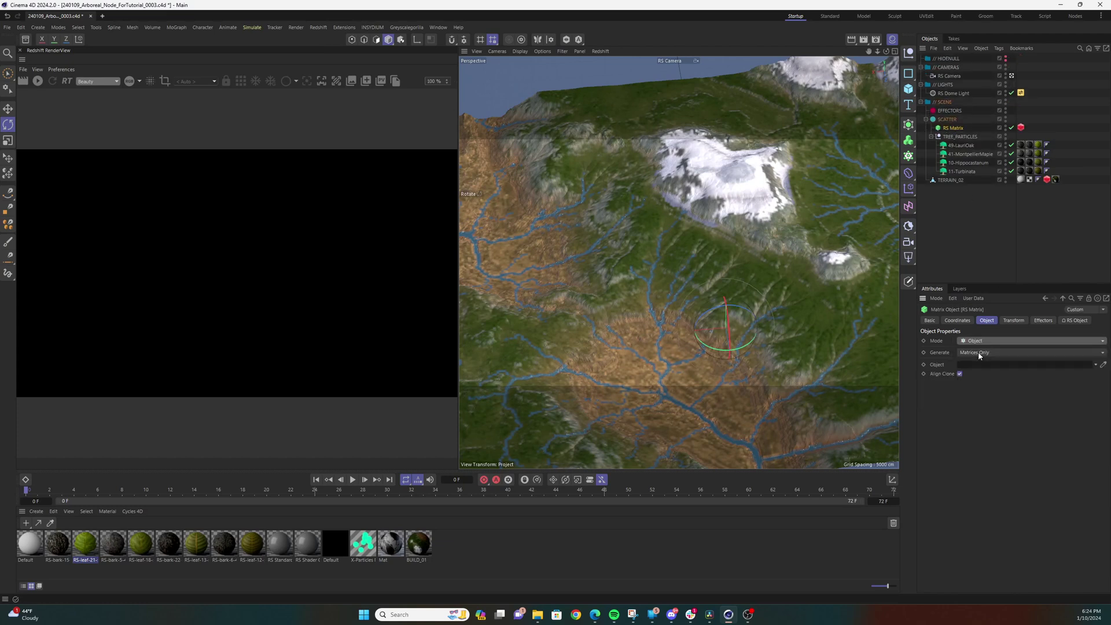
drag(949, 179, 985, 364)
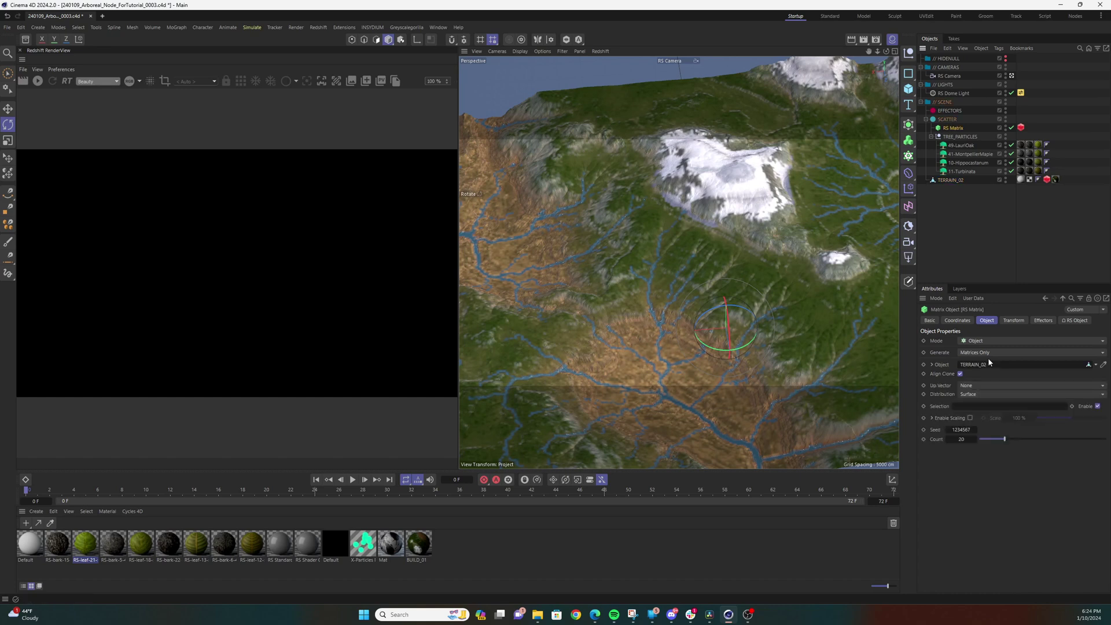
Set the matrix count to 250000 and turn off Align Clone
click(961, 439)
text(250000)
key(Return)
click(959, 374)
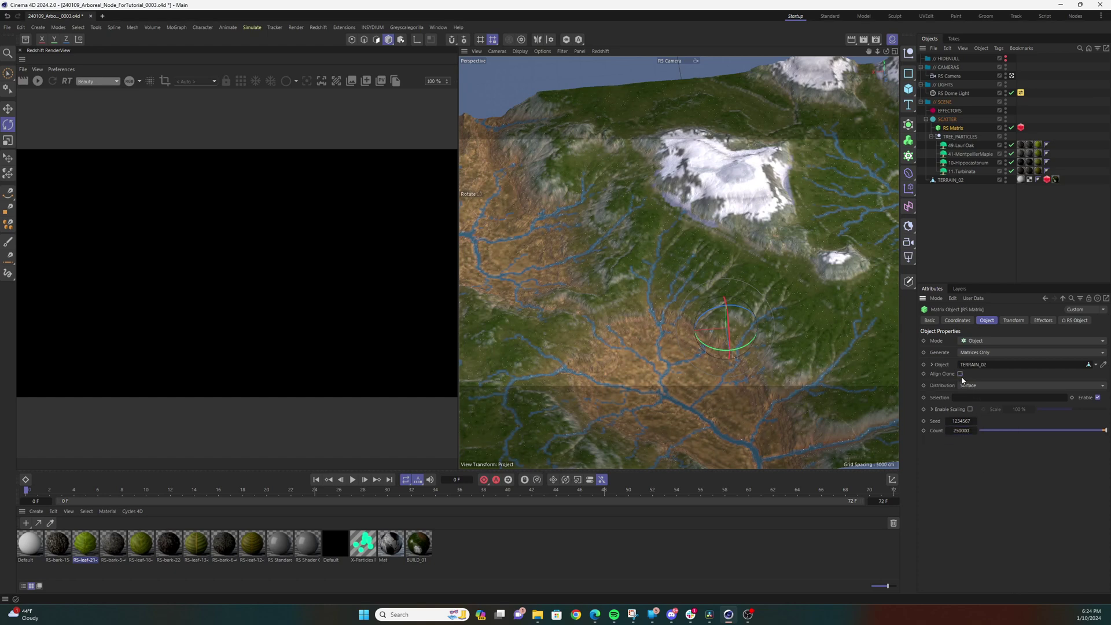
Scale the RS Matrix to 25 on X, Y and Z
click(1014, 320)
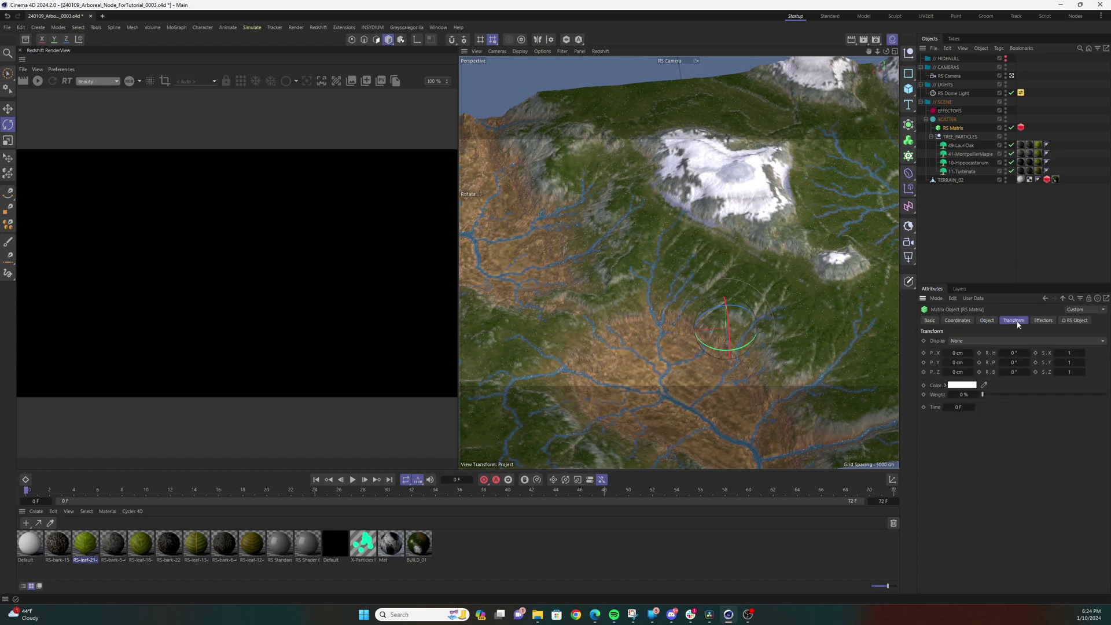
click(1069, 353)
text(25)
key(Tab)
text(25)
key(Tab)
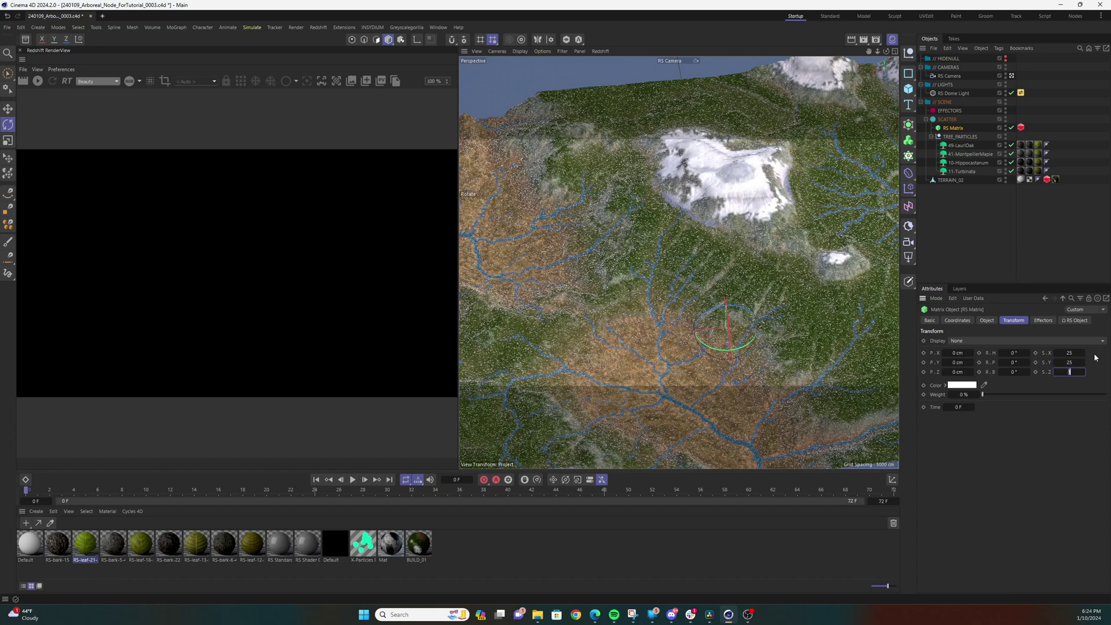
text(25)
key(Return)
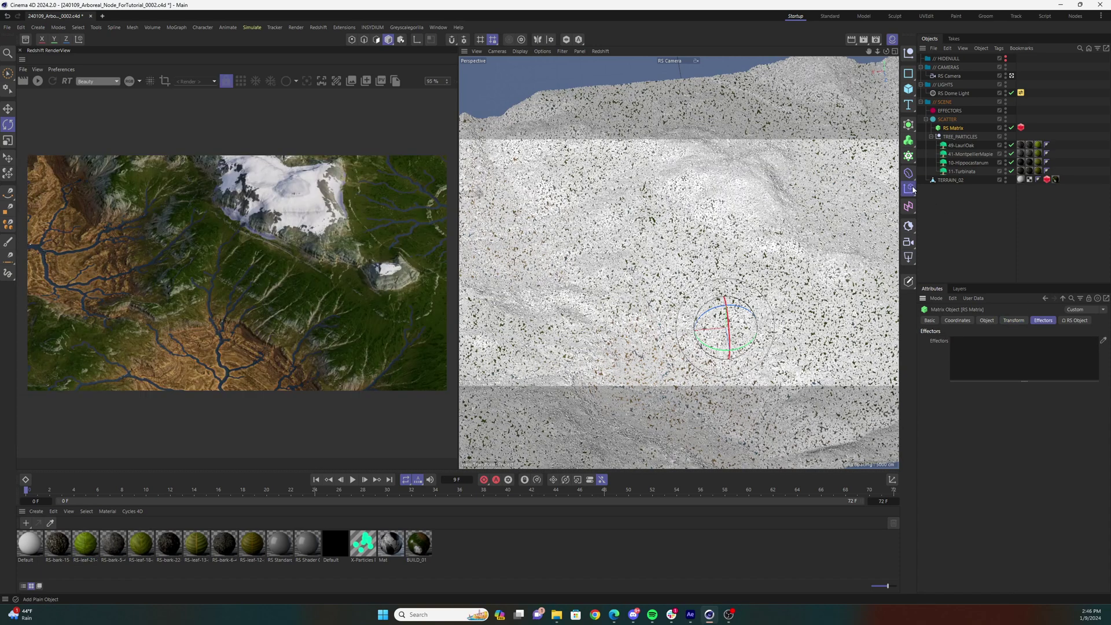
click(908, 207)
Add a Plain effector under EFFECTORS with Position off and uniform Scale at -1
click(941, 205)
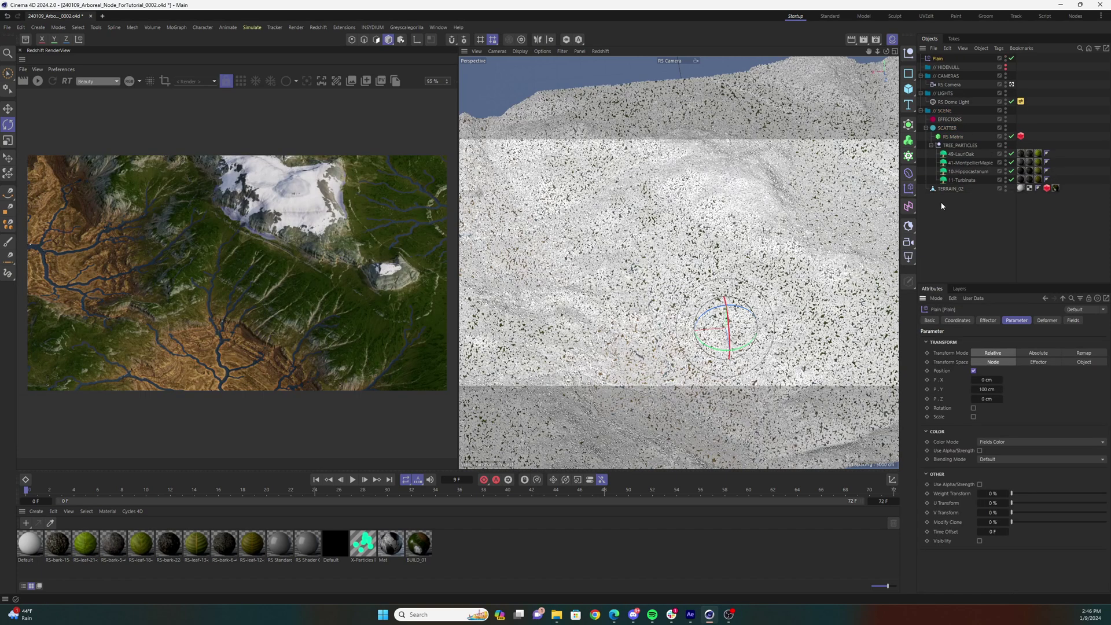
drag(937, 58, 949, 119)
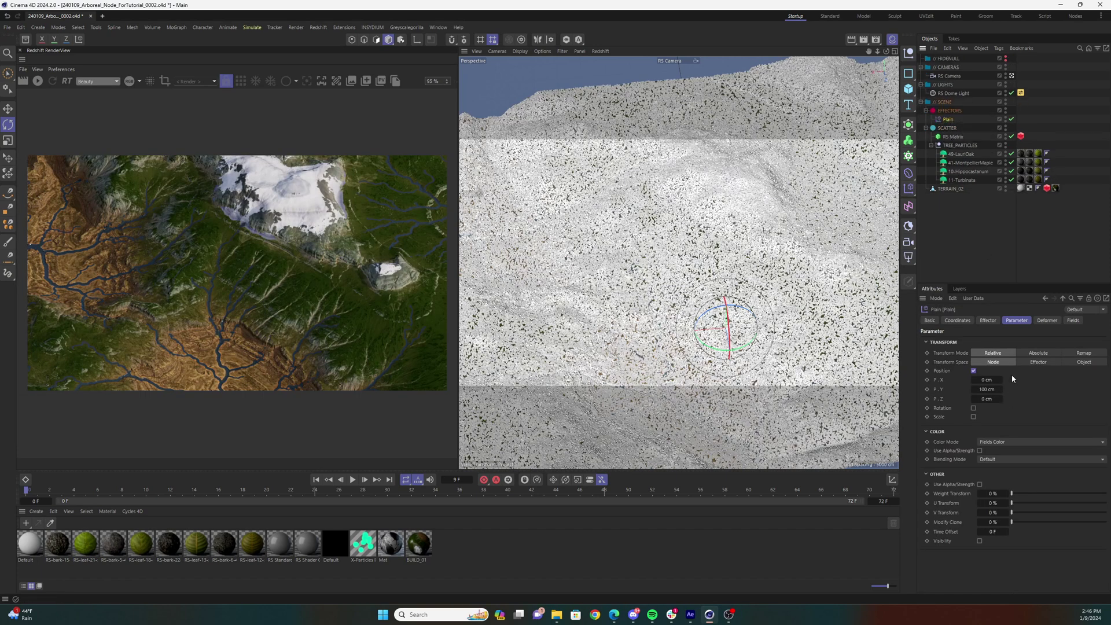
click(973, 370)
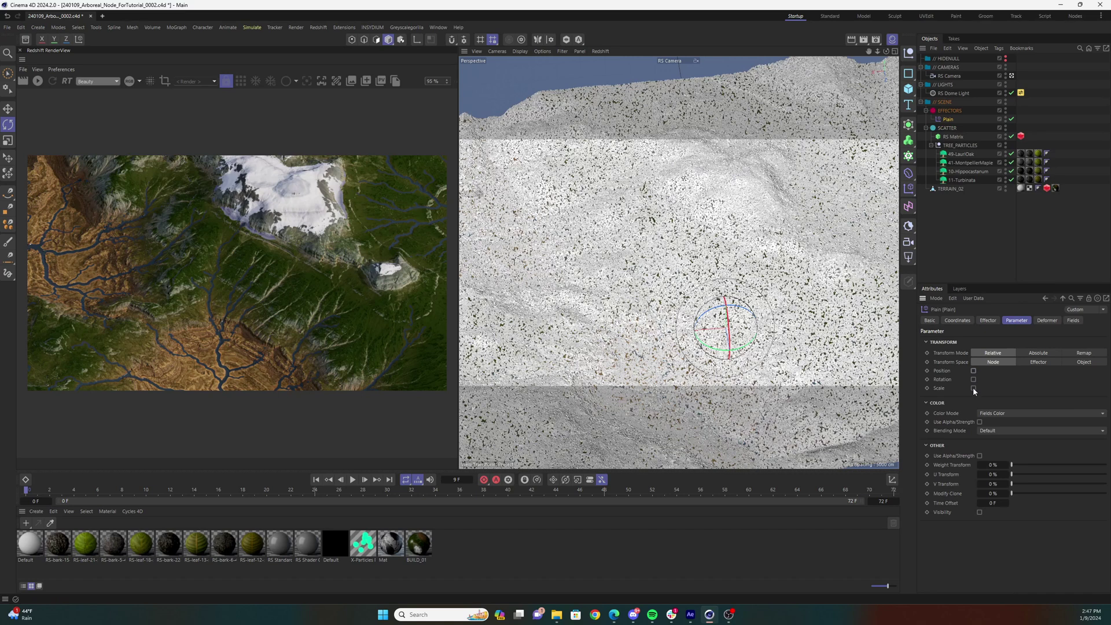
click(972, 388)
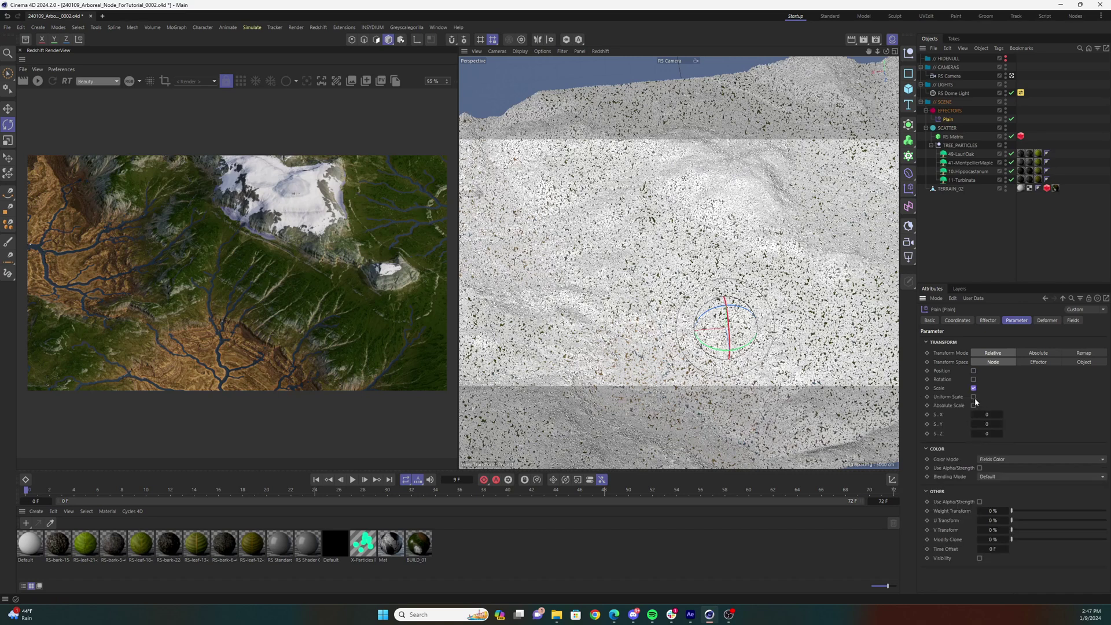
click(973, 397)
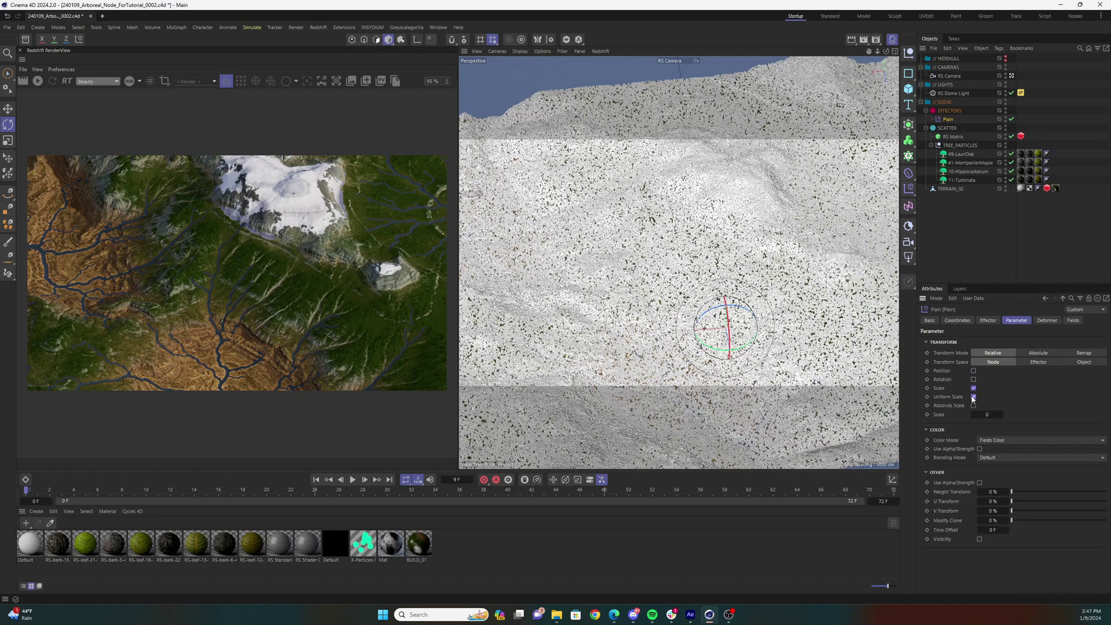
drag(988, 412, 991, 414)
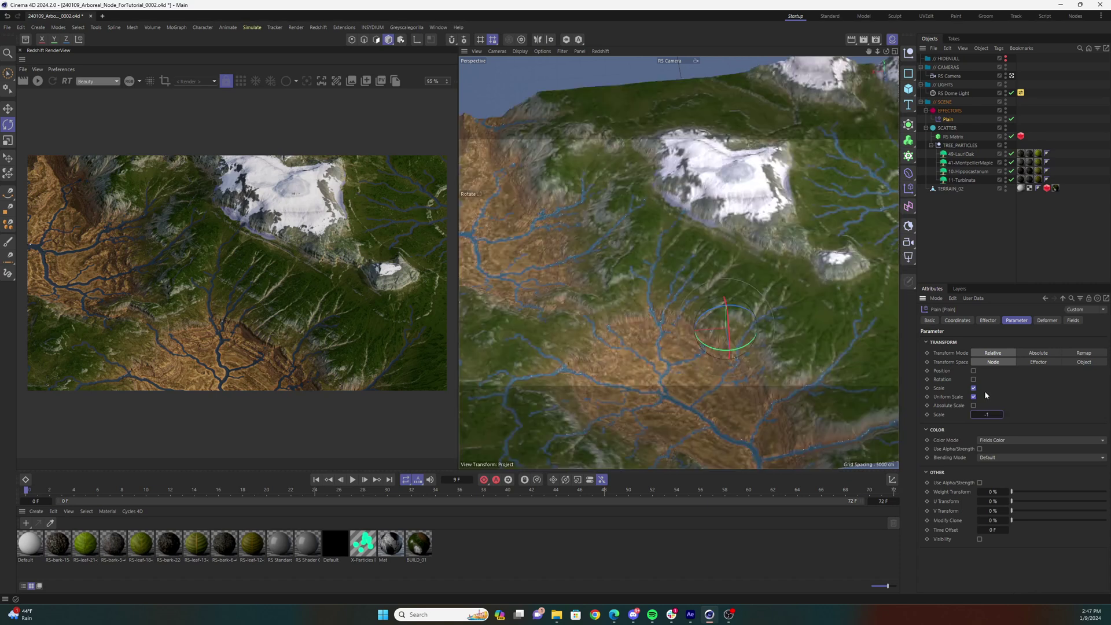
click(1074, 320)
Add a Shader Field loaded with the Arboreal-TreeMask image, copied into the project, and invert its Strength
click(940, 407)
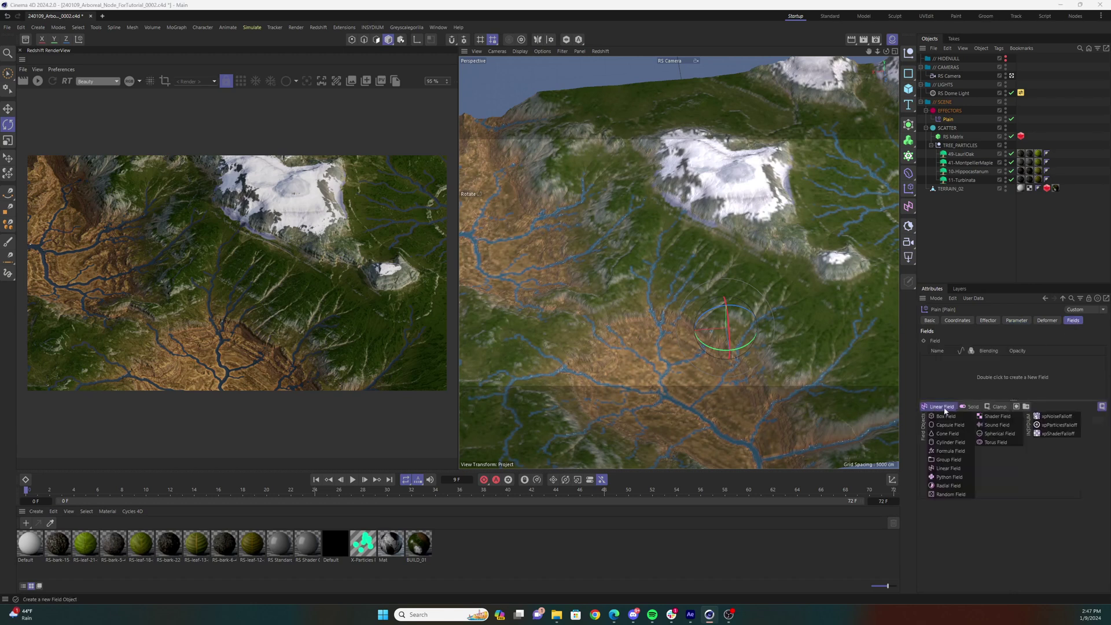
click(996, 416)
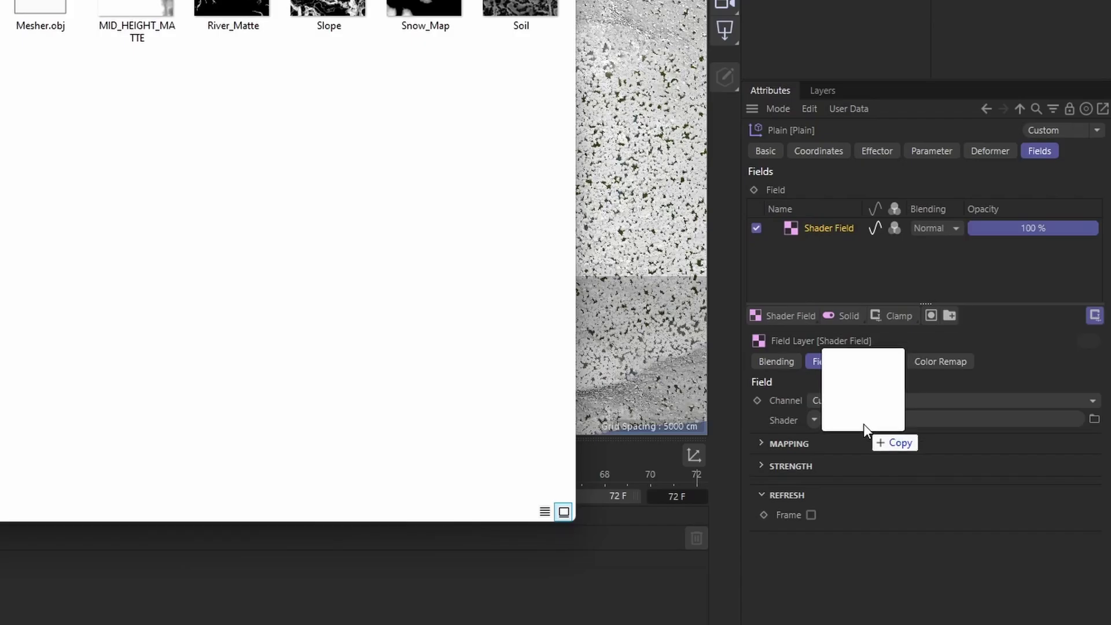
drag(863, 424, 863, 420)
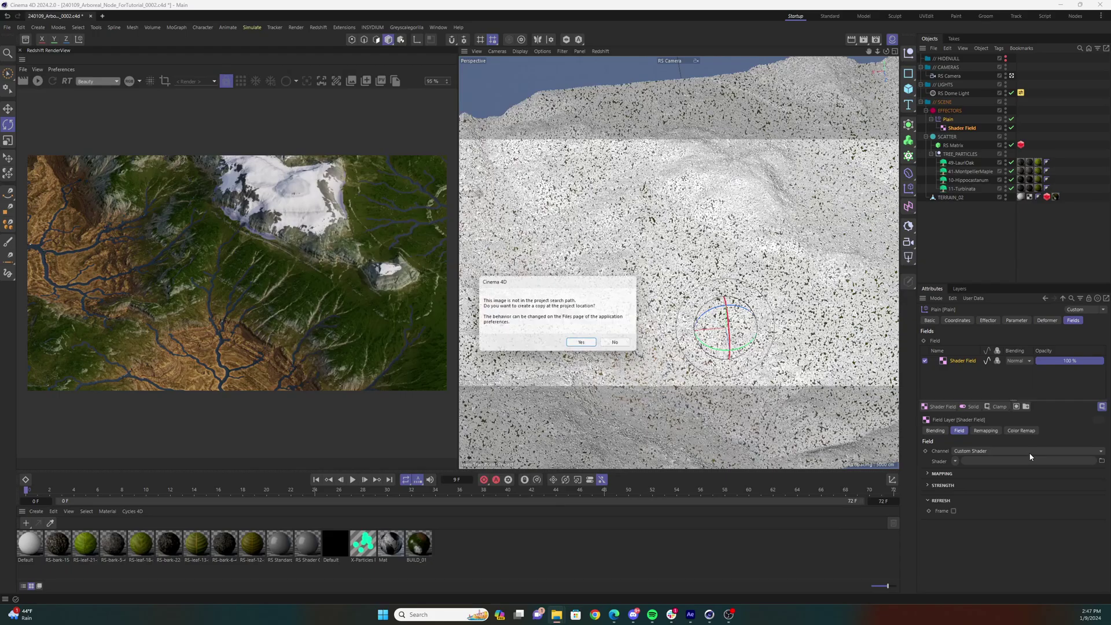
click(619, 344)
click(942, 520)
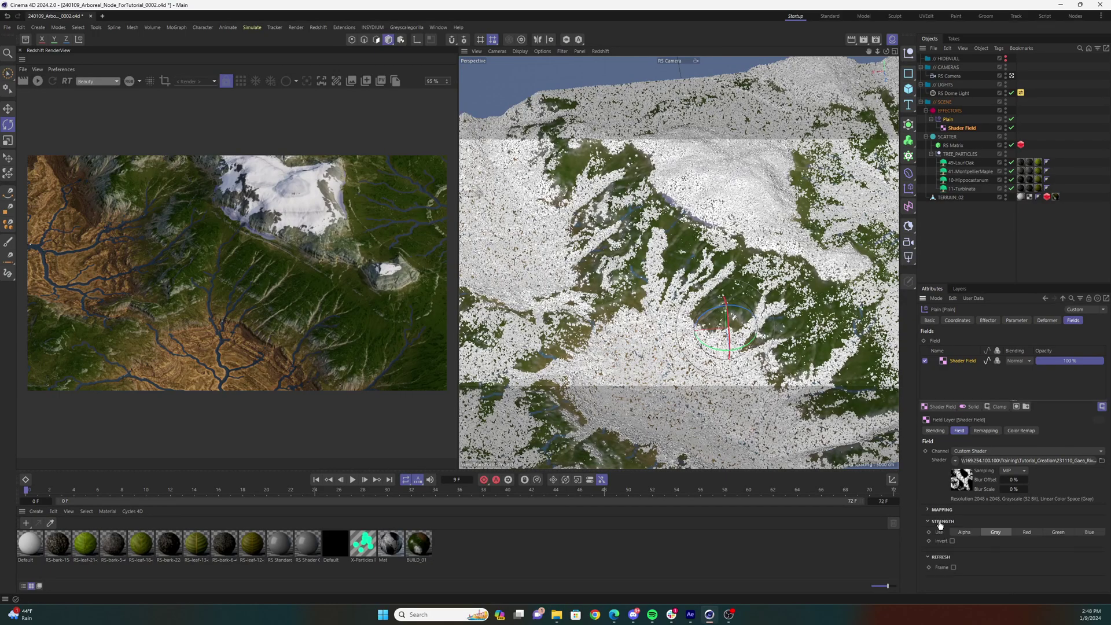
click(952, 541)
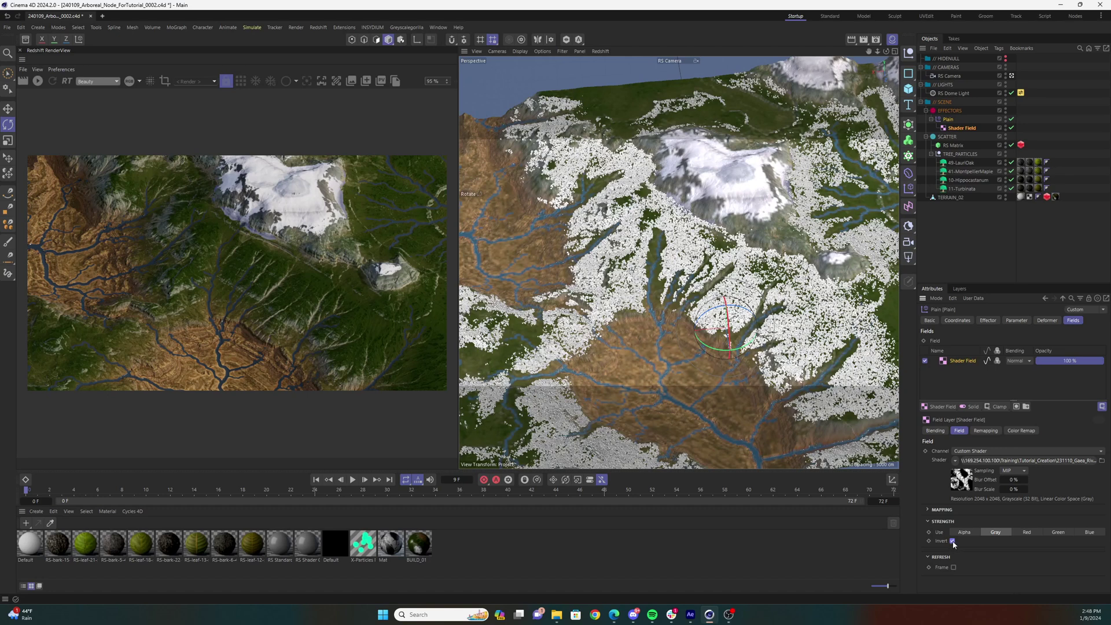
click(964, 146)
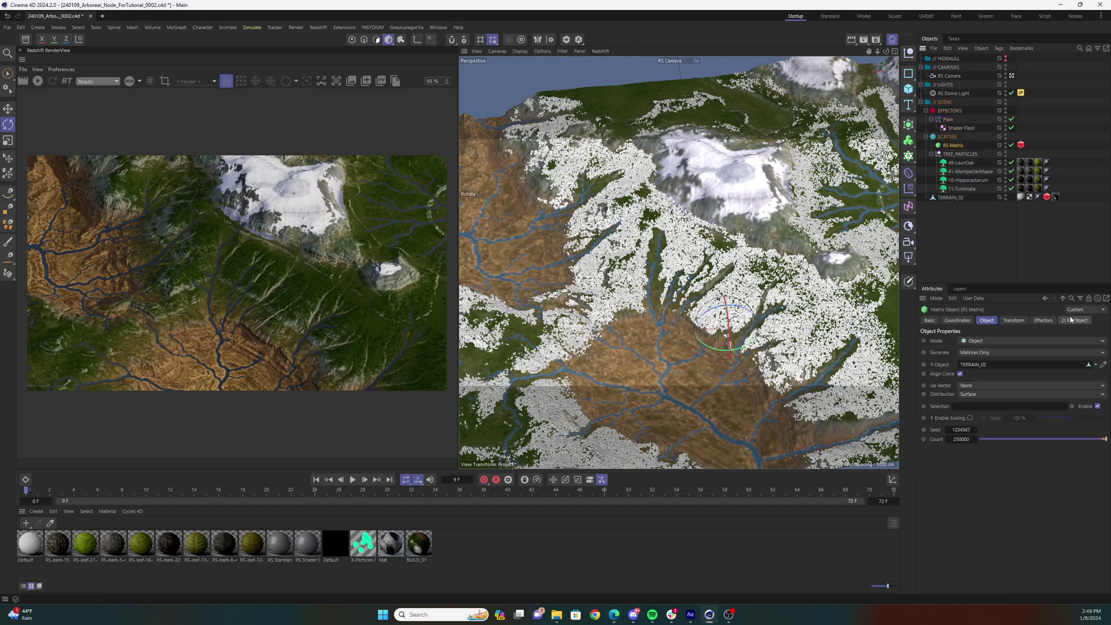
Add a Random effector to the RS Matrix with Position off and rotation 13°, 18°, 10°
click(1043, 320)
click(909, 188)
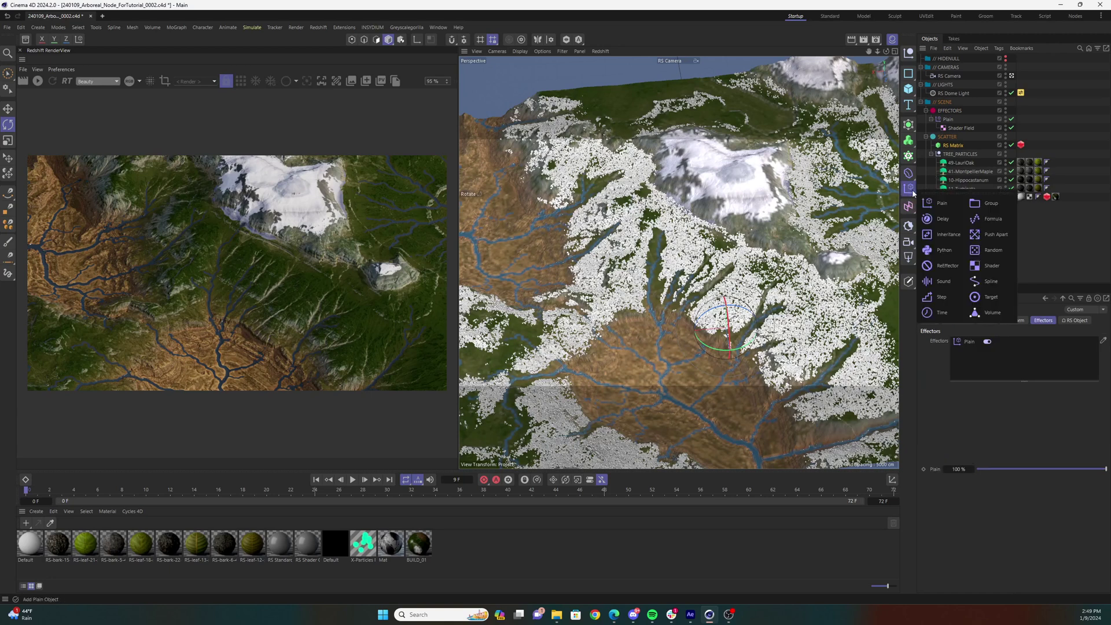
click(978, 249)
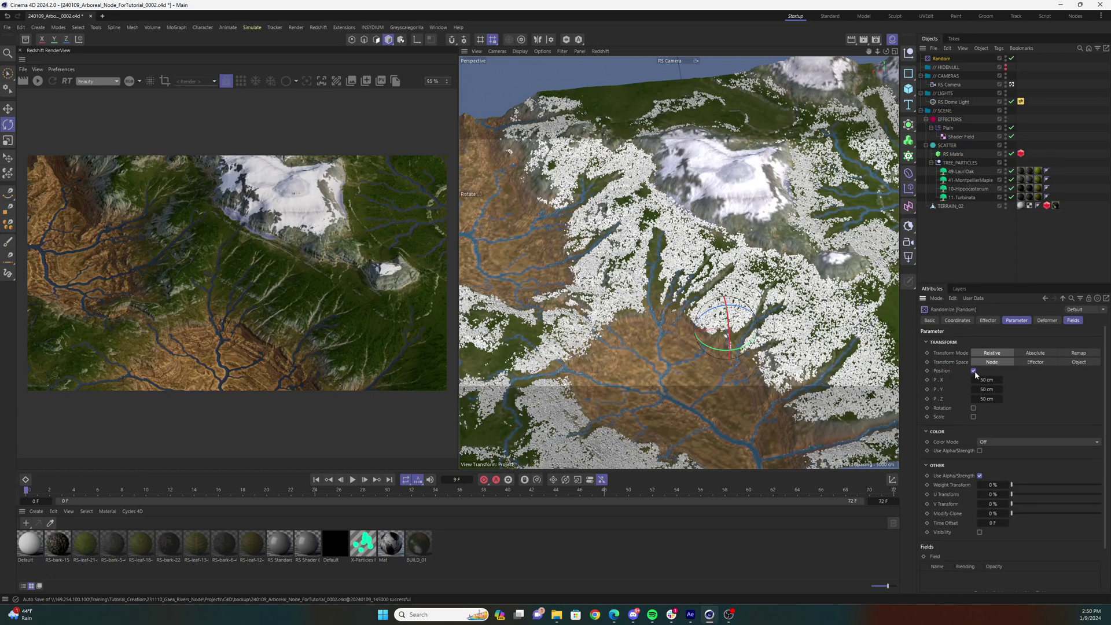
click(973, 370)
click(973, 379)
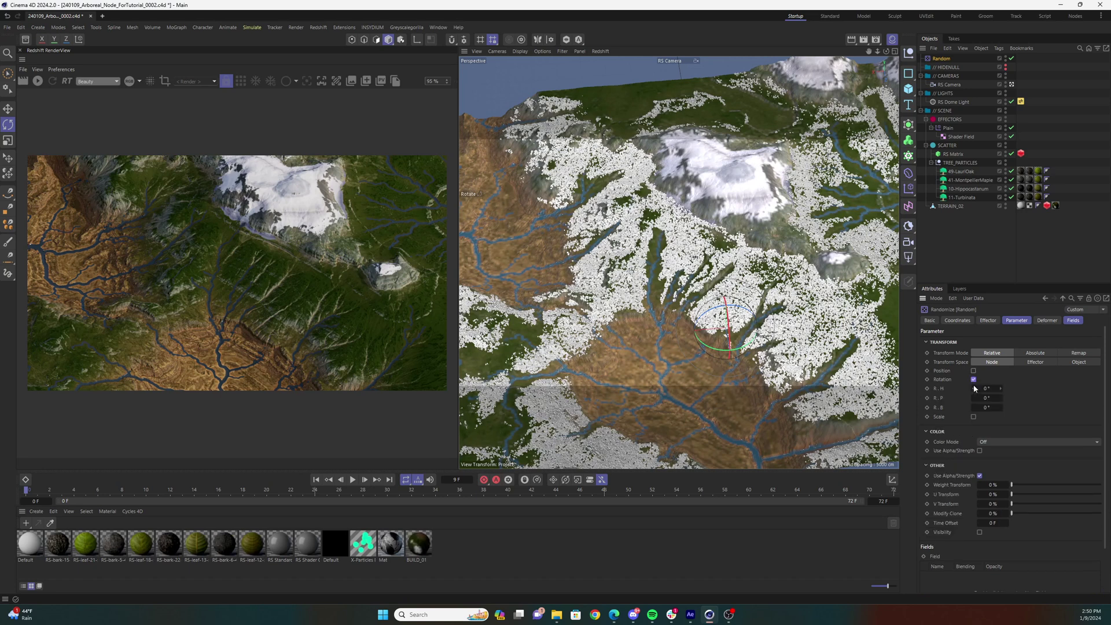
drag(987, 388, 993, 407)
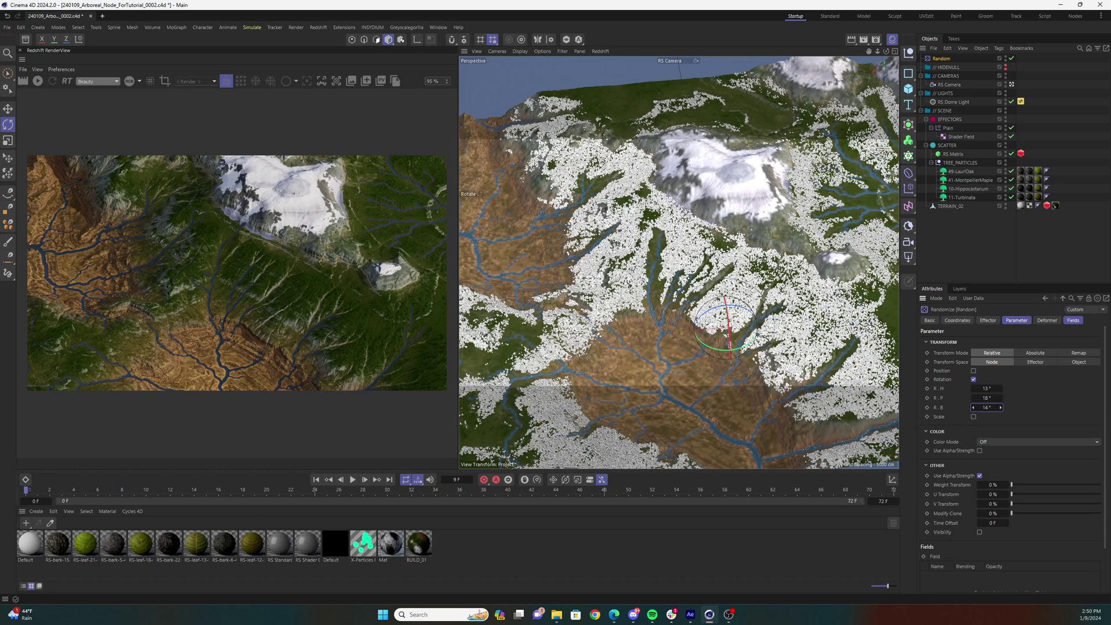
Give the Random effector a uniform scale variation of 0.5
click(973, 416)
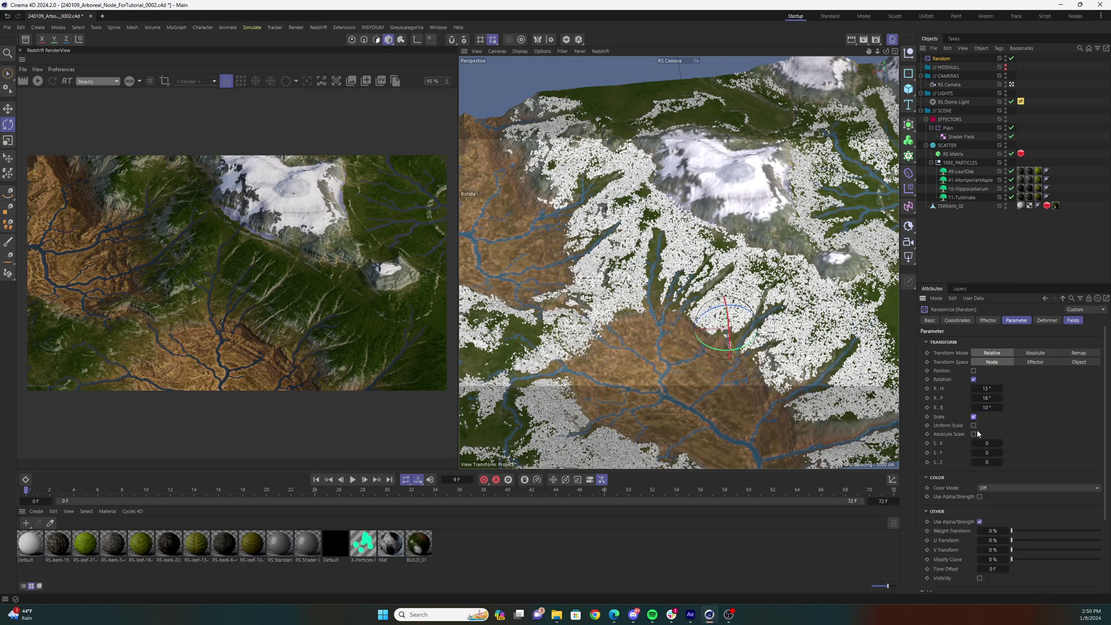
click(973, 425)
click(988, 443)
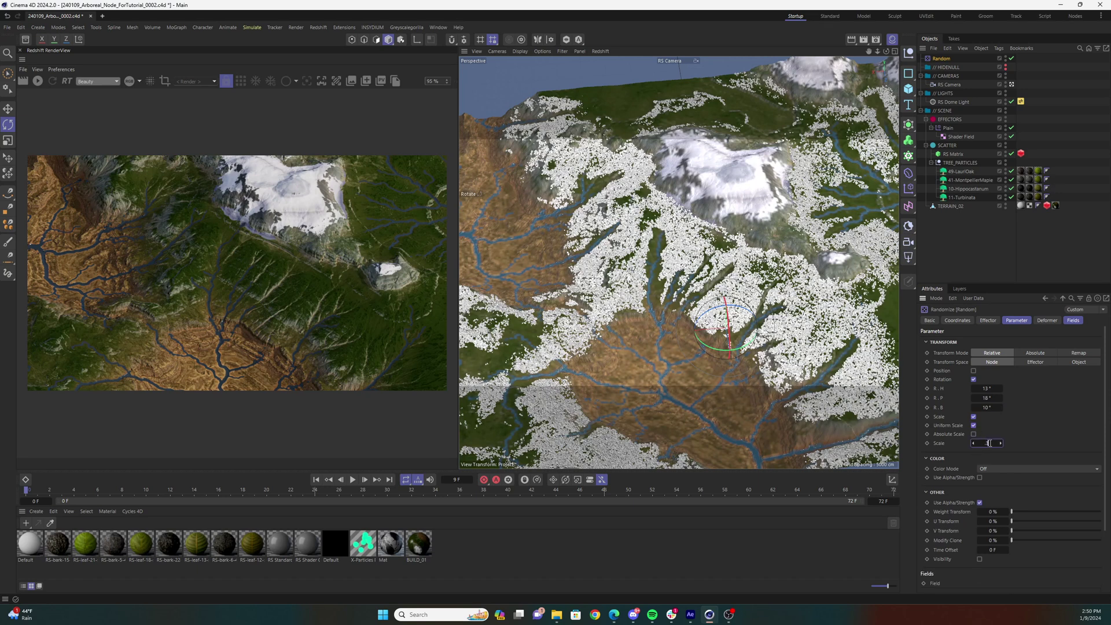
text(0.5)
key(Return)
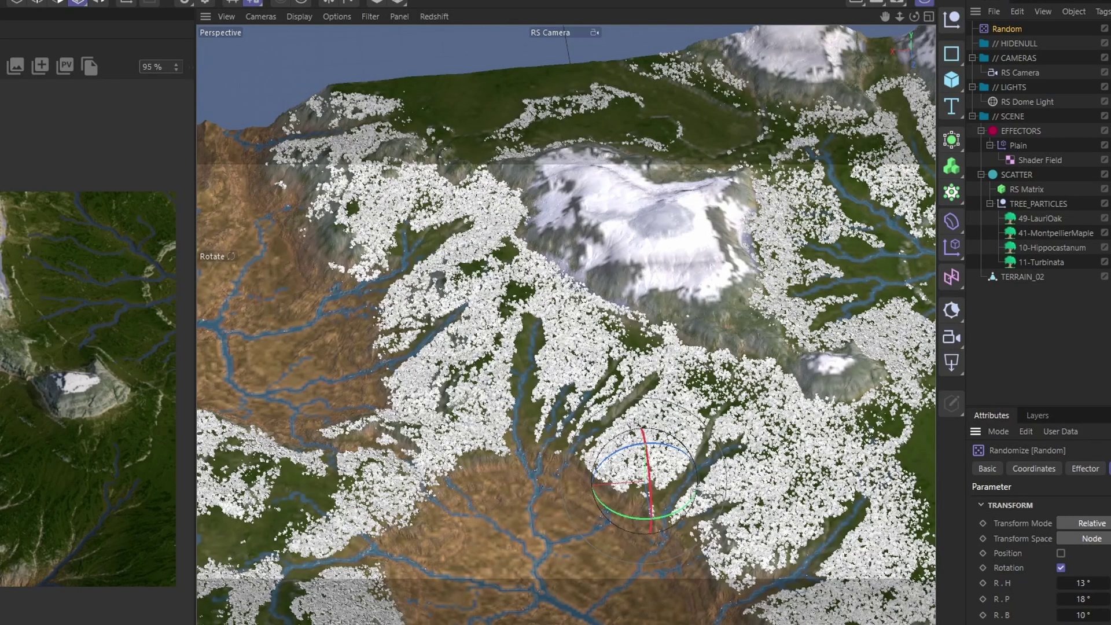
Reselect the RS Matrix, confirm Plain and Random drive it, and set its scale to 1
click(1026, 189)
click(1042, 321)
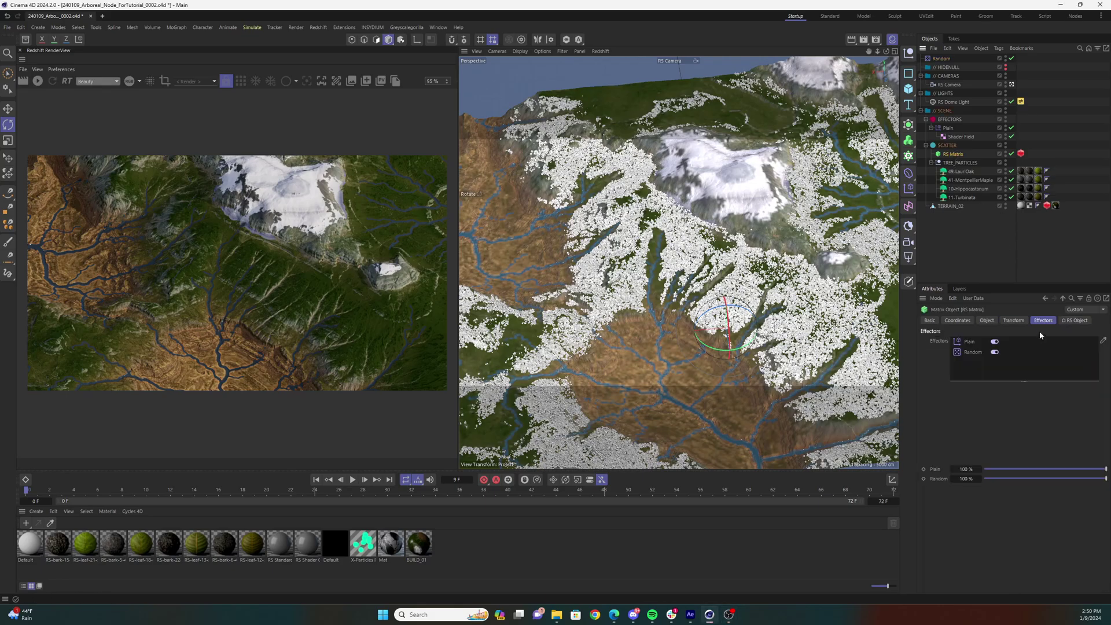
click(1014, 321)
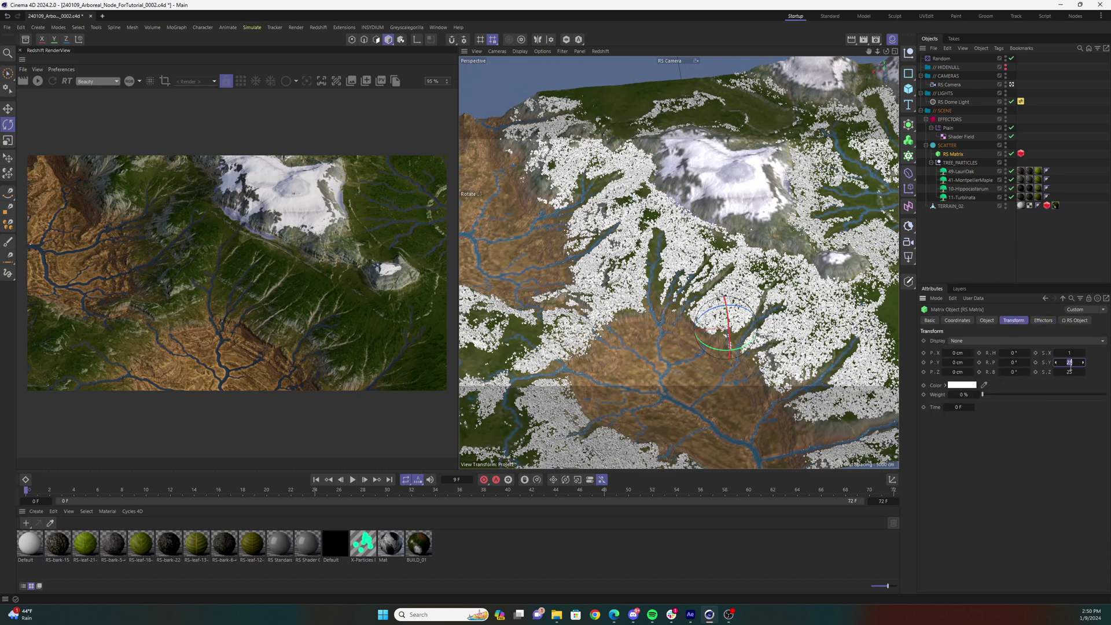
double_click(1069, 372)
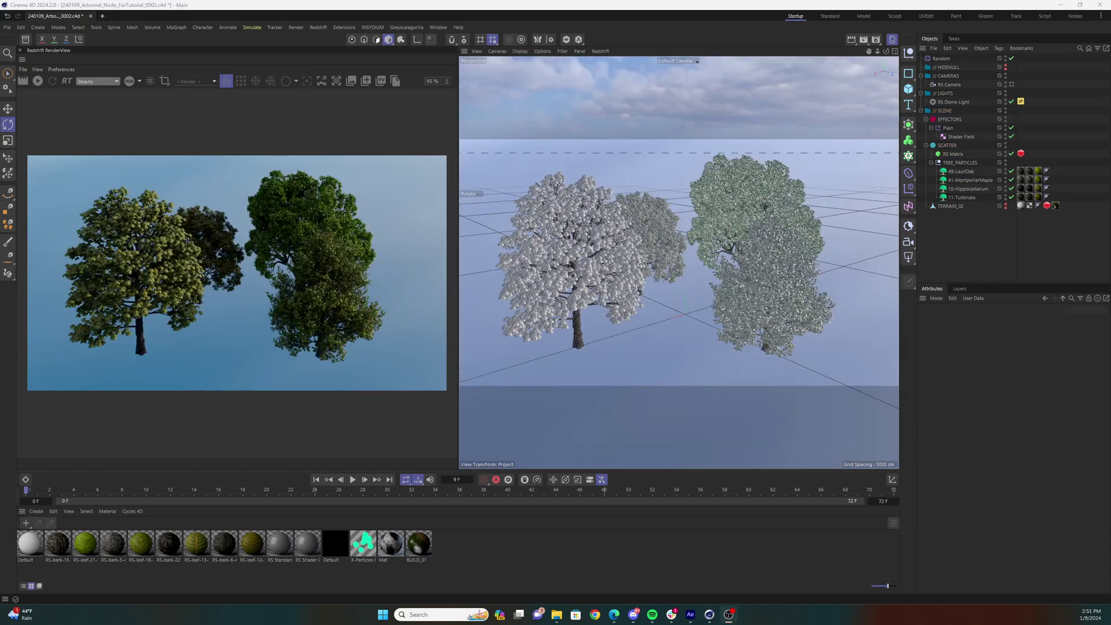
Inspect the four tree objects inside the TREE_PARTICLES group
click(959, 163)
click(960, 171)
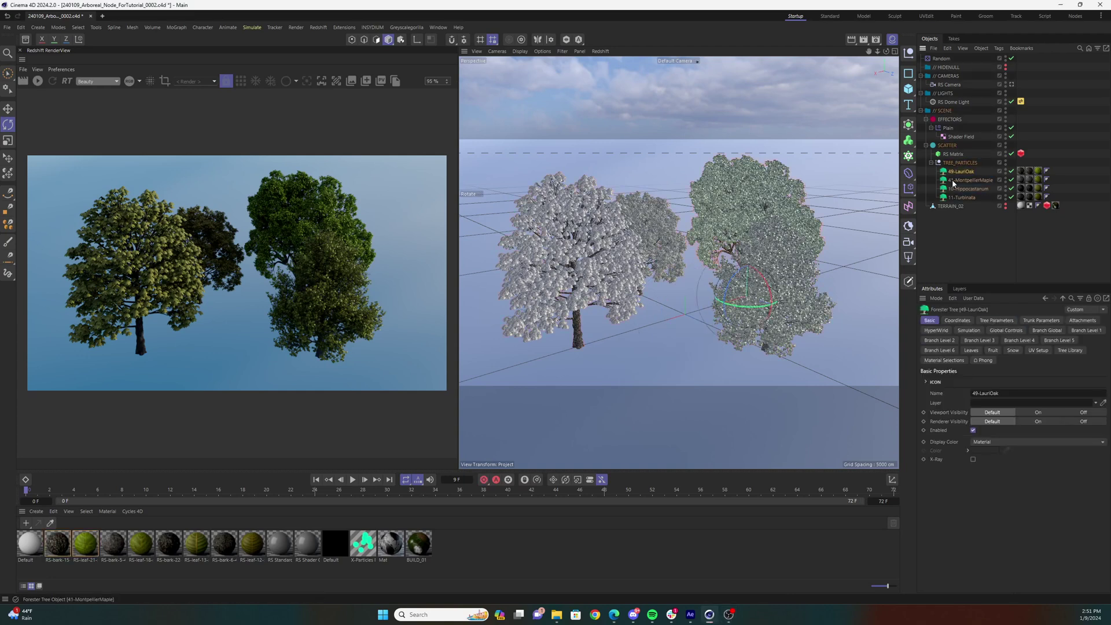
click(969, 180)
click(957, 197)
click(965, 189)
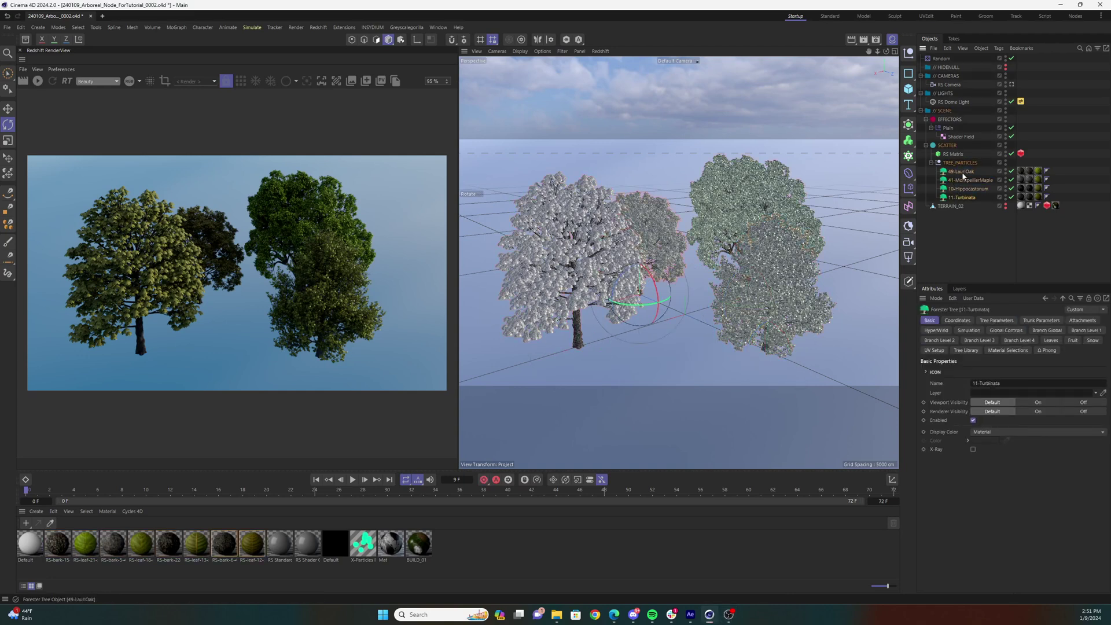
click(964, 163)
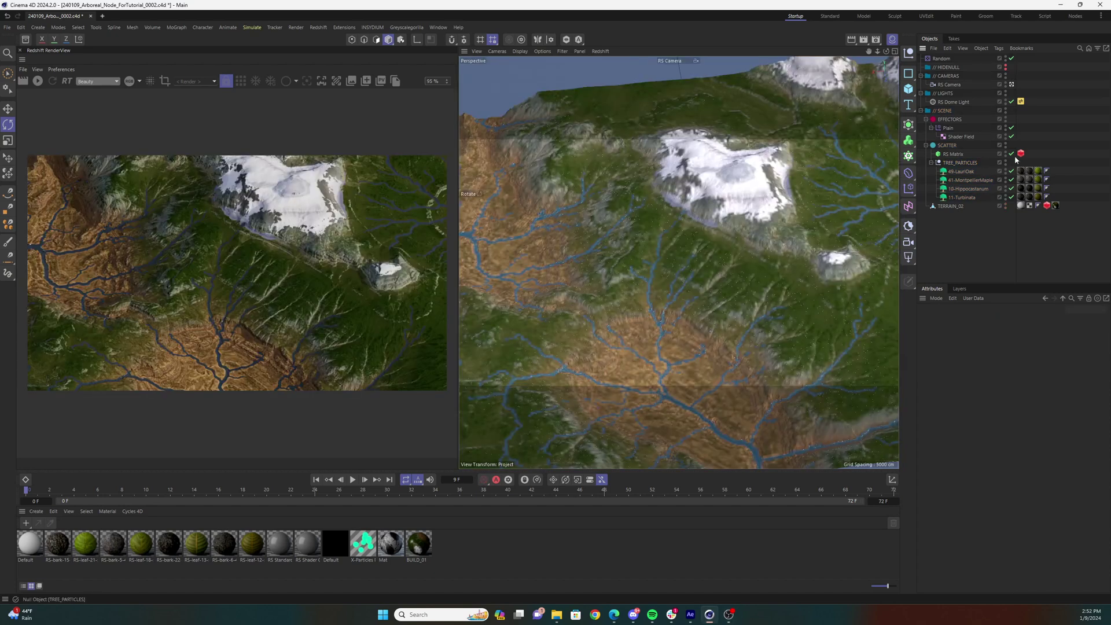
Set RS Matrix particles to Custom Objects: 49-LauriOak, 41-MontpellierMaple, 10-Hippocastanum, 11-Turbinata
click(1021, 154)
click(1003, 351)
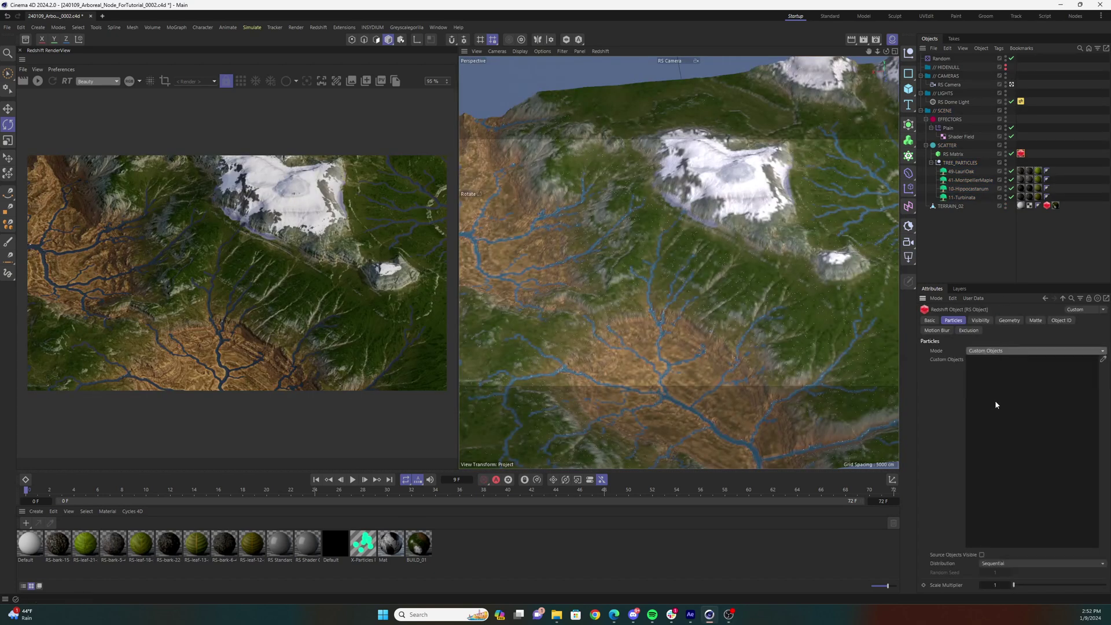
click(1103, 359)
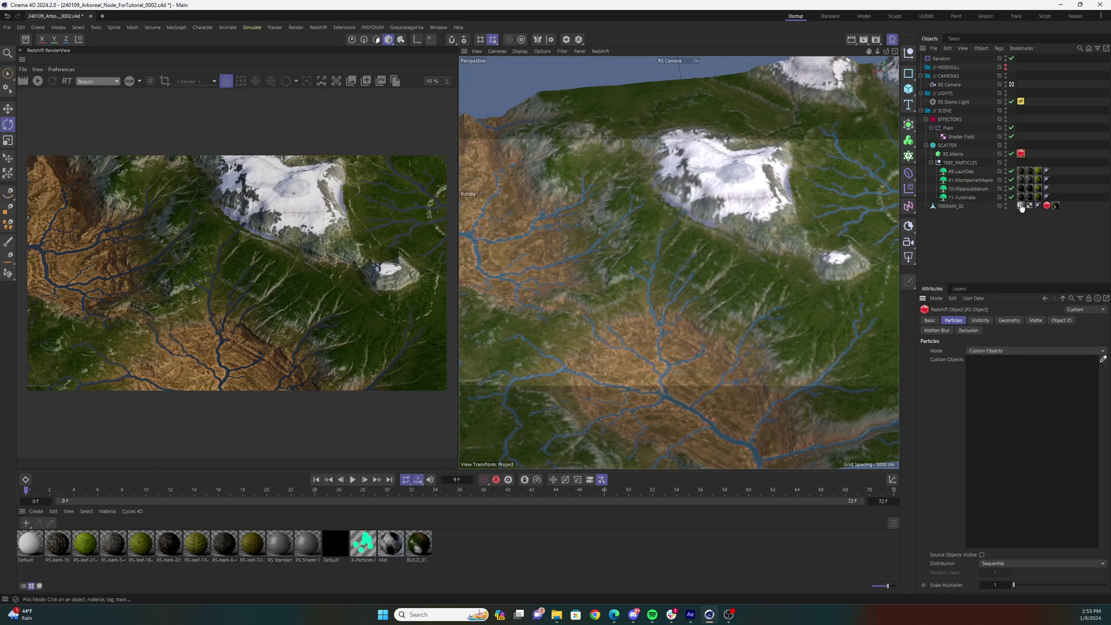
click(974, 173)
click(970, 181)
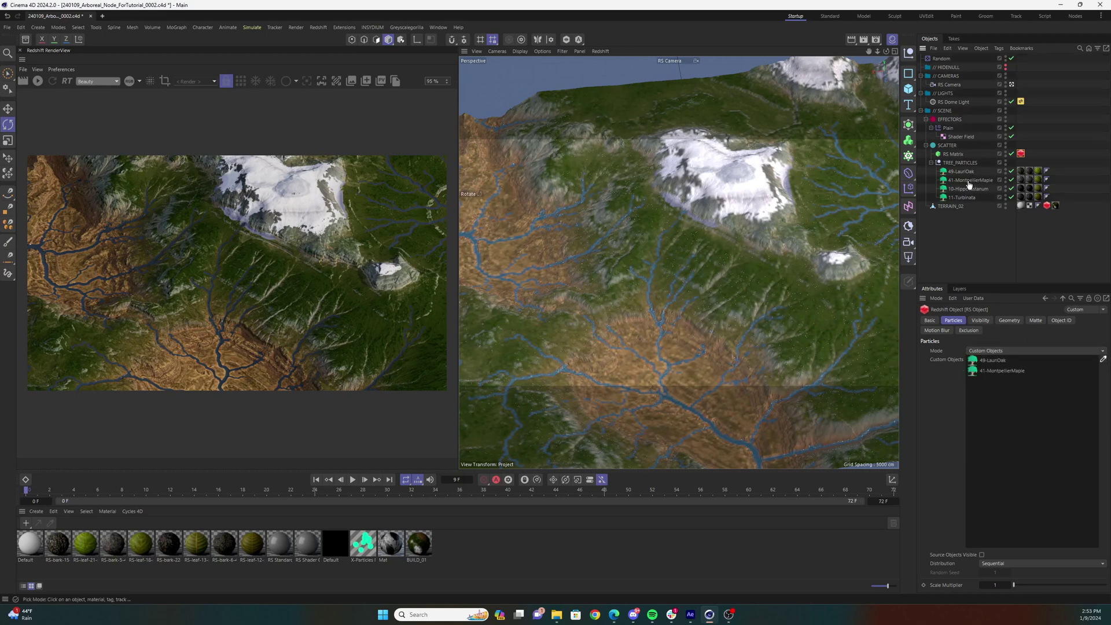
click(965, 190)
click(962, 198)
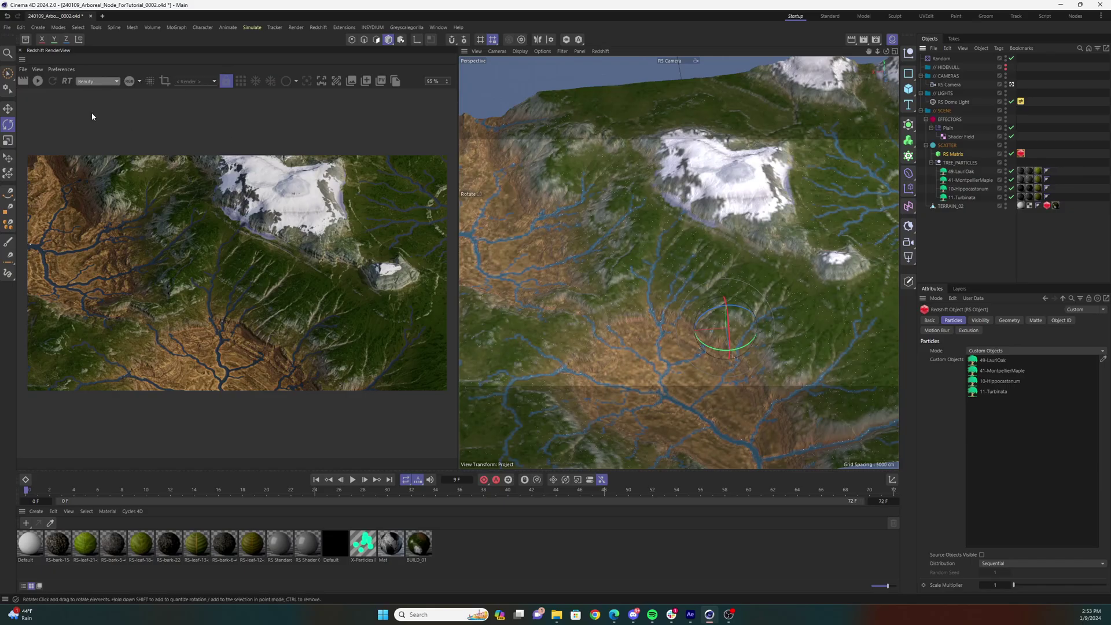
Start the Redshift render and set the particle Scale Multiplier to 0.15
click(39, 83)
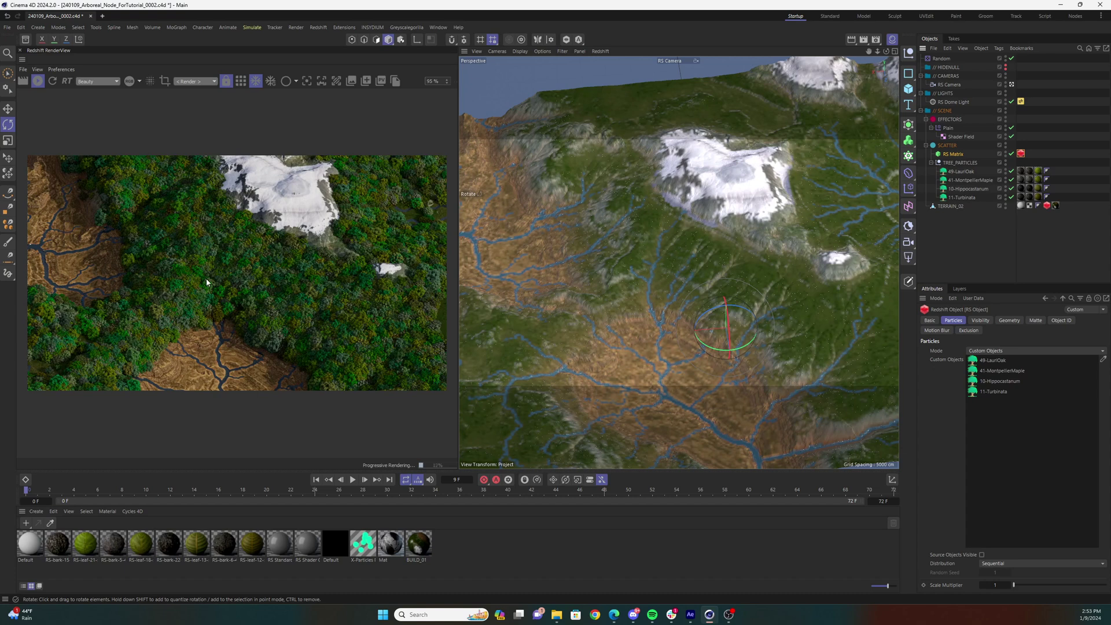
click(991, 584)
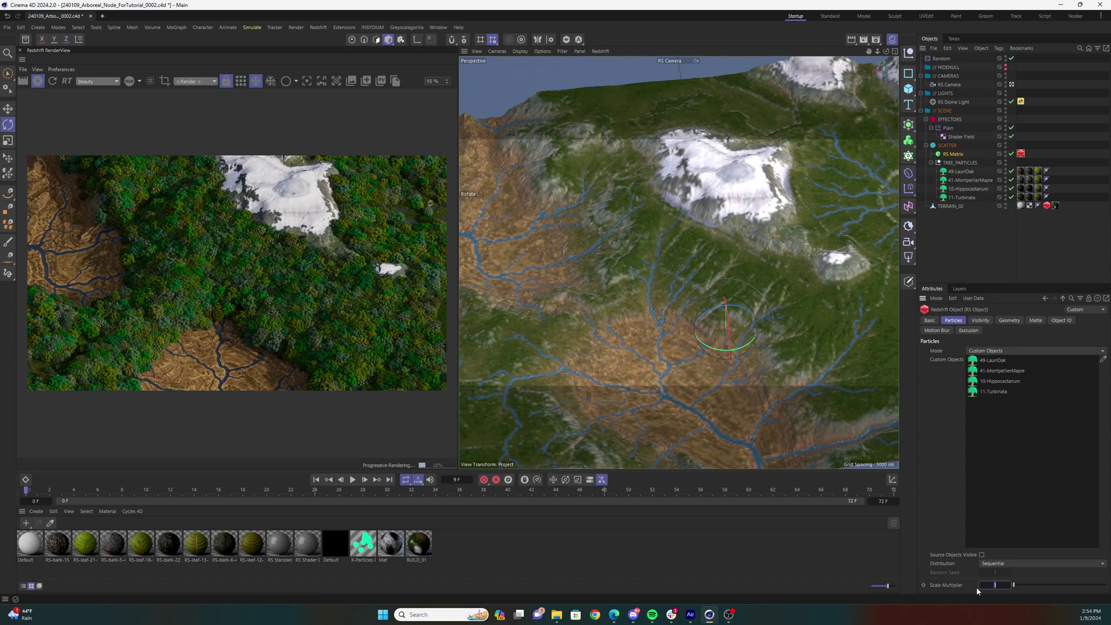
key(BackSpace)
text(15)
key(Return)
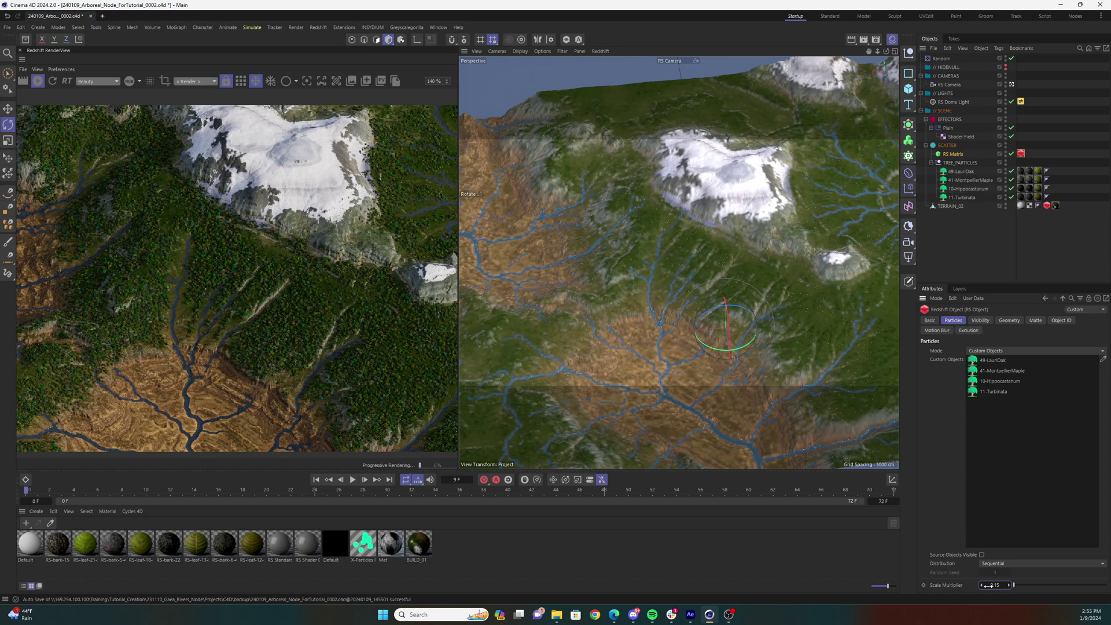
scroll(330, 329, down, 1)
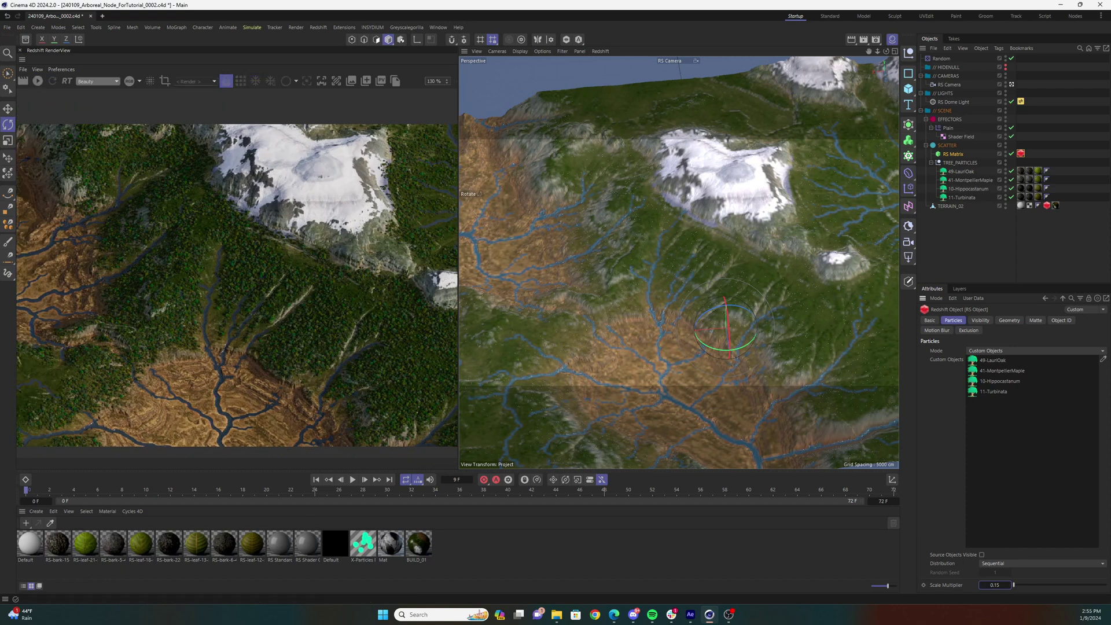
Raise the RS Matrix count to 2000000 and re-render the denser forest
click(952, 154)
double_click(961, 439)
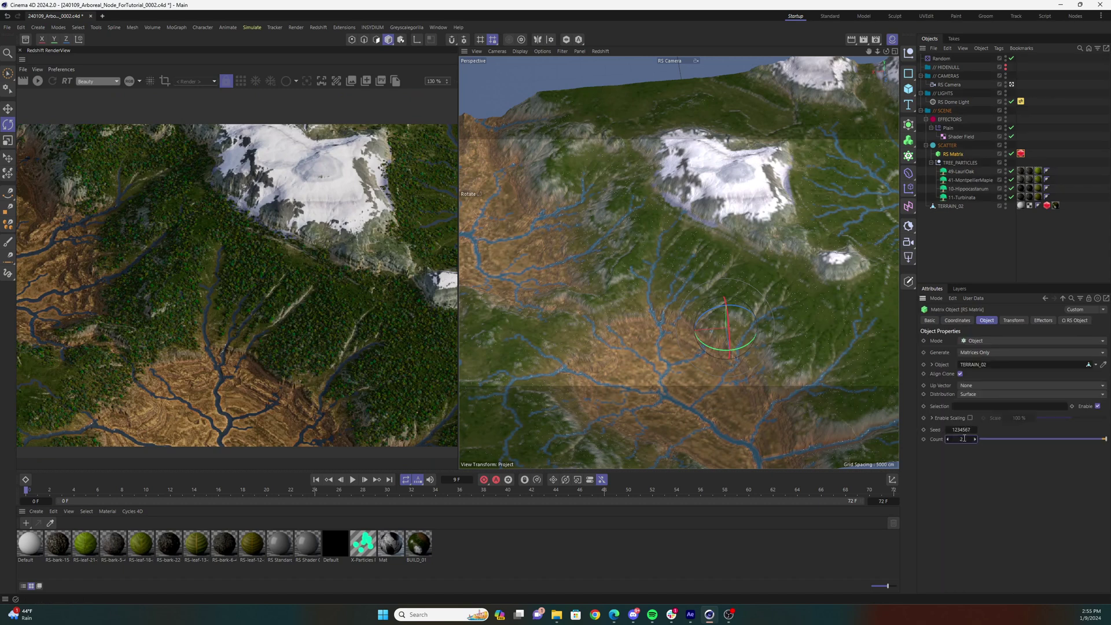
text(2000000)
key(Return)
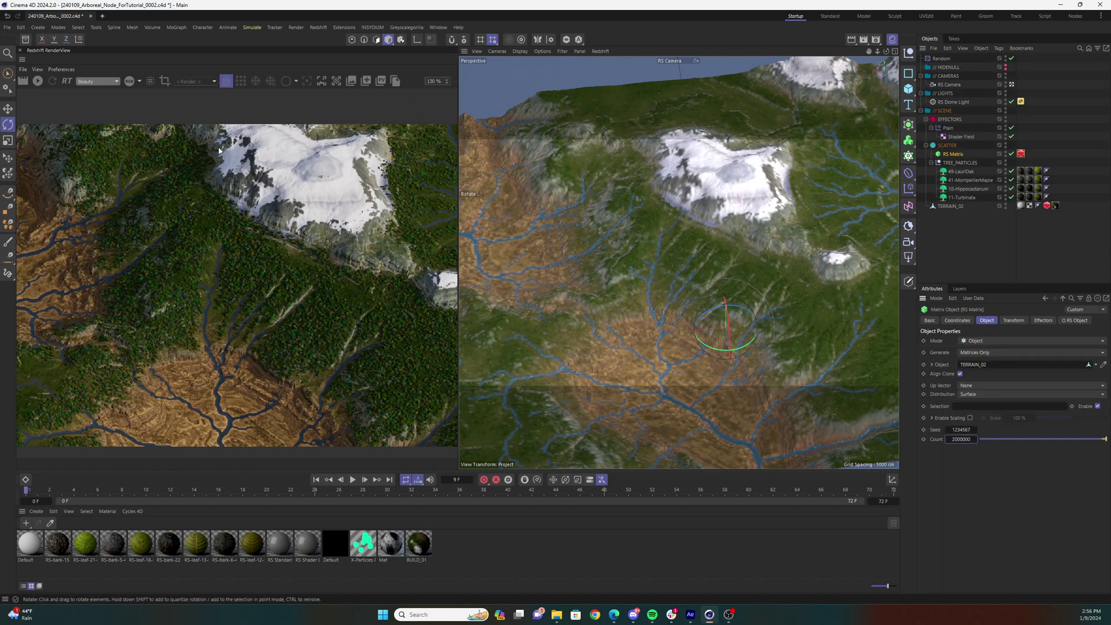
click(37, 81)
scroll(250, 283, down, 1)
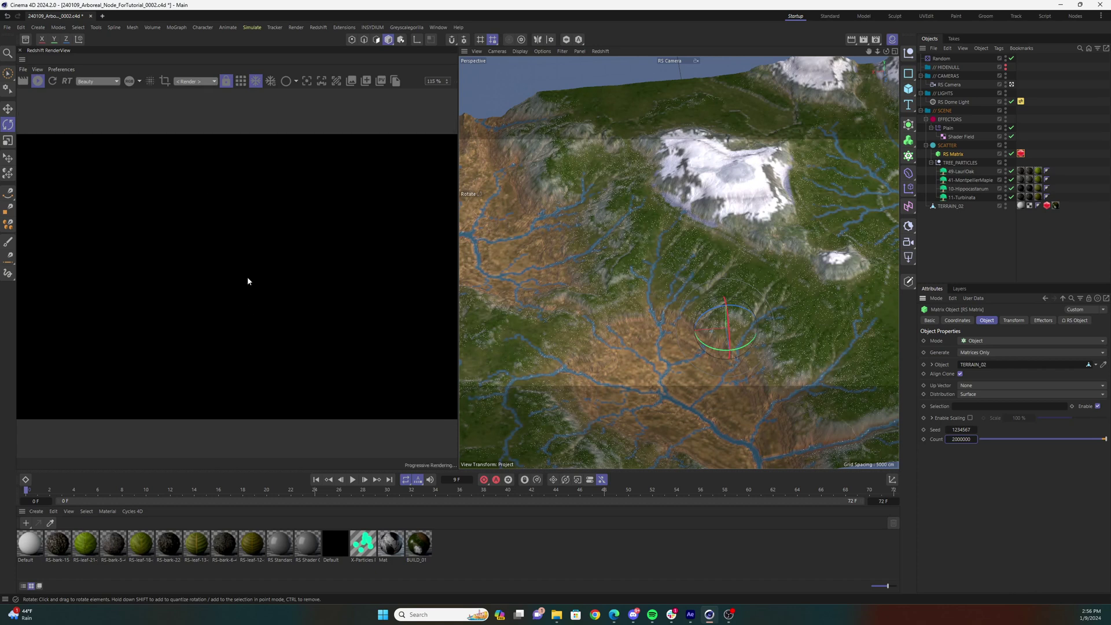
scroll(331, 300, up, 4)
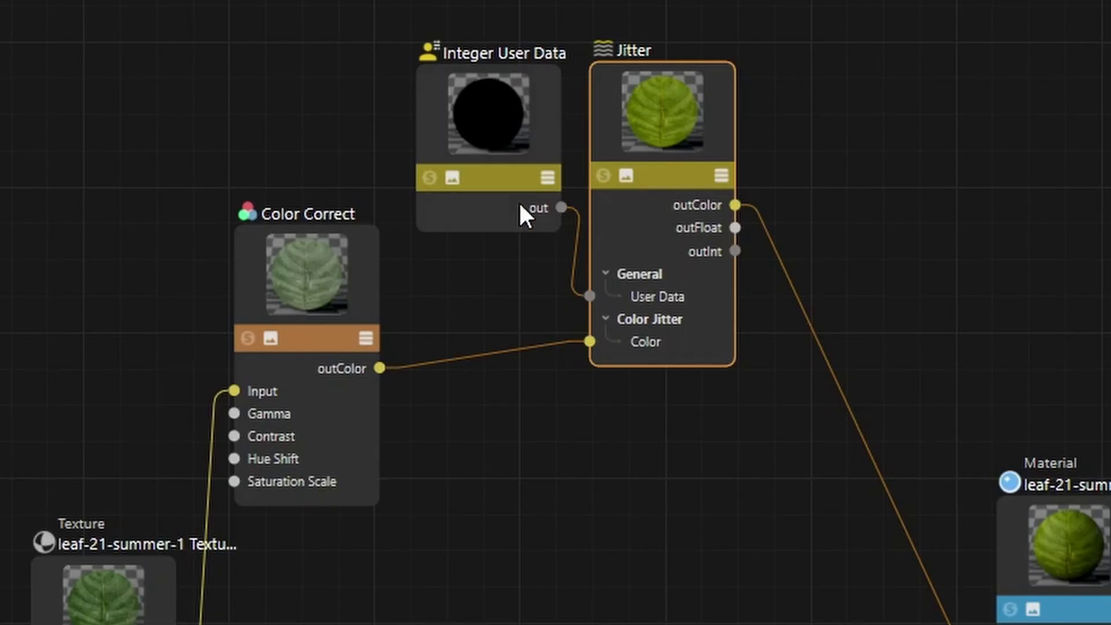
Review the leaf shader graph: RSPID Integer User Data, Texture, Color Correct and the Jitter hue range
click(487, 124)
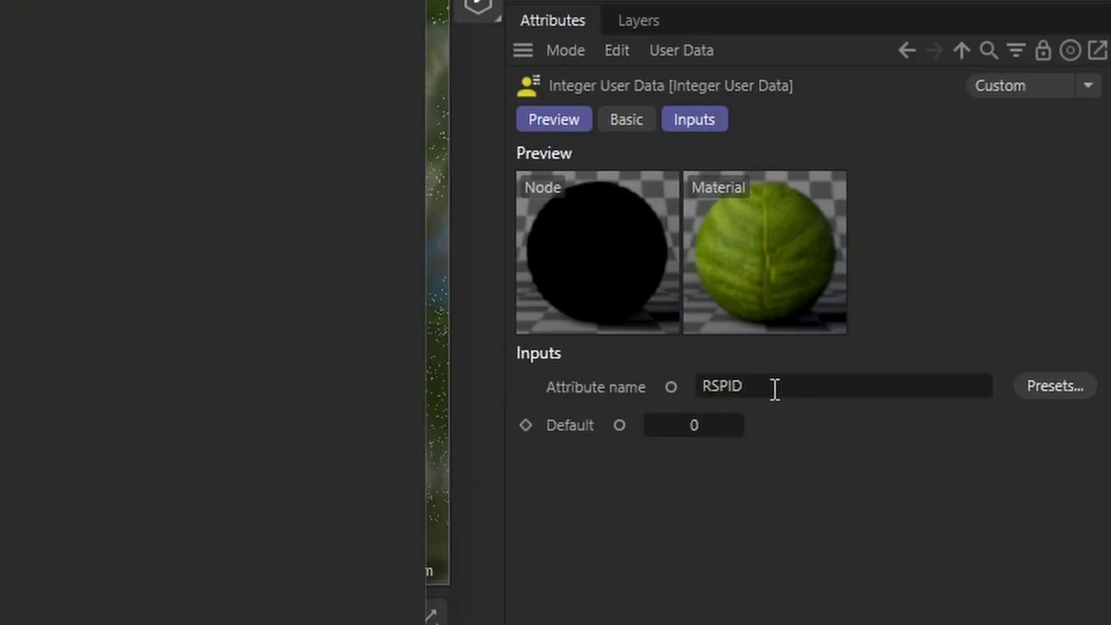
drag(774, 387, 397, 405)
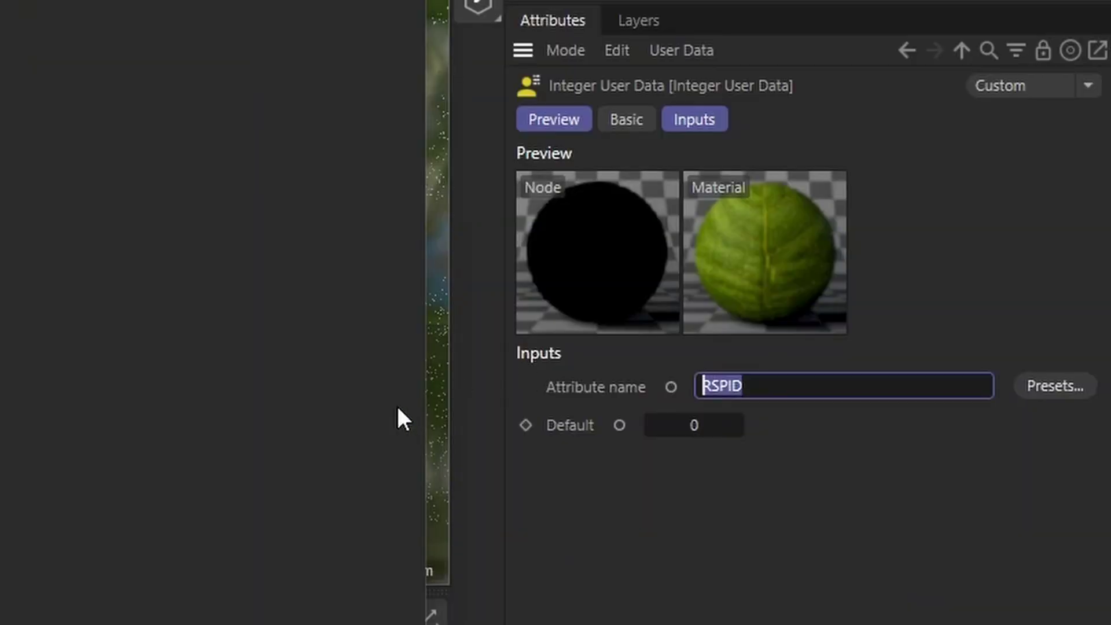
key(Right)
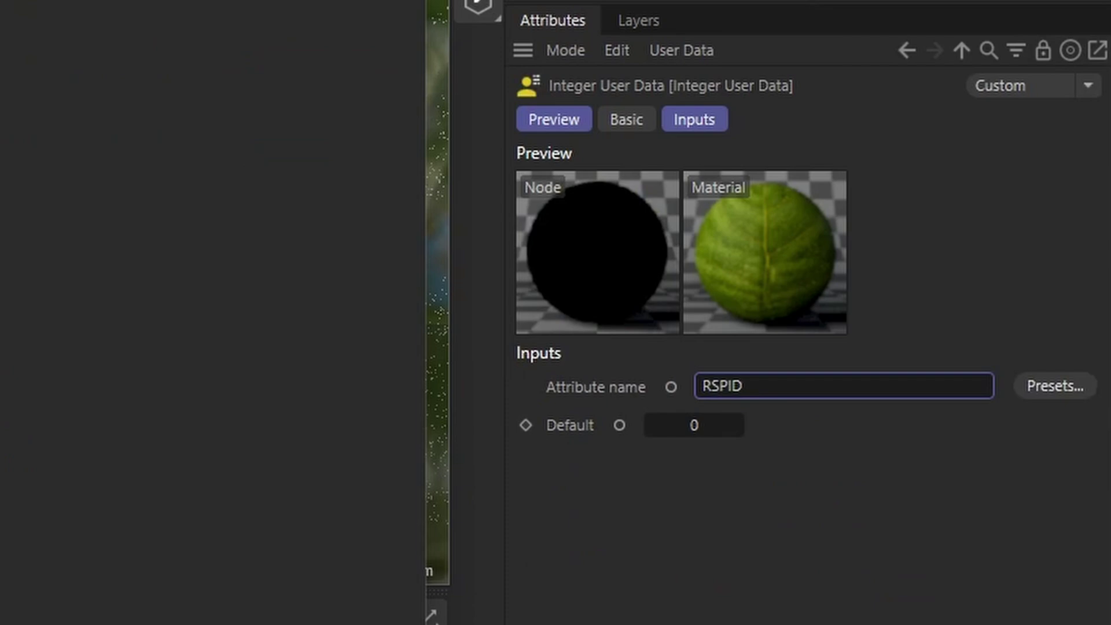
click(71, 404)
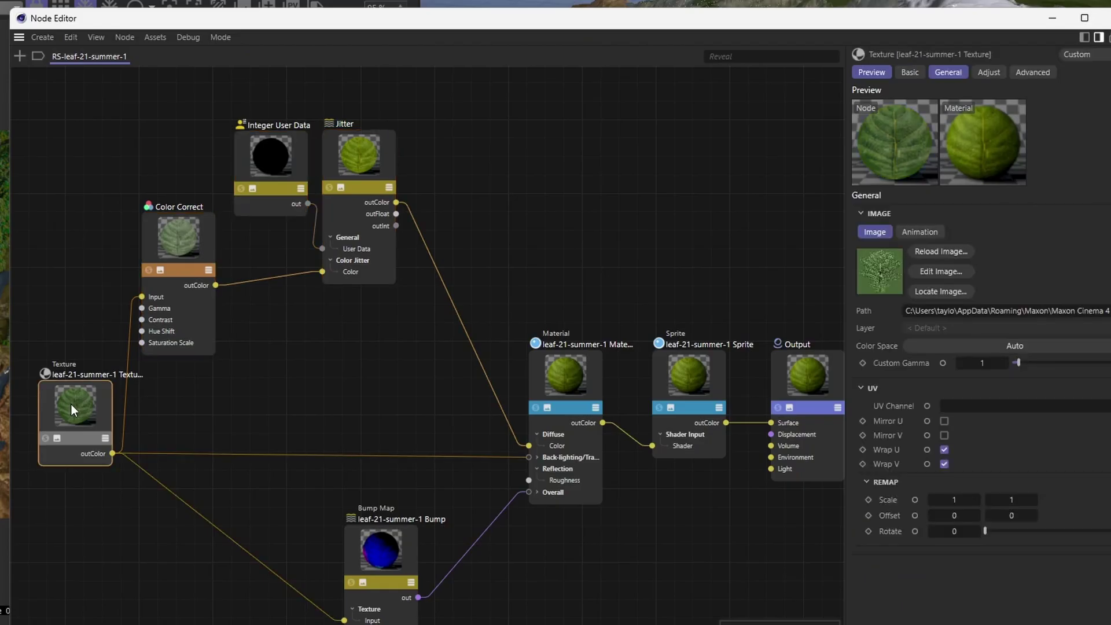
click(186, 237)
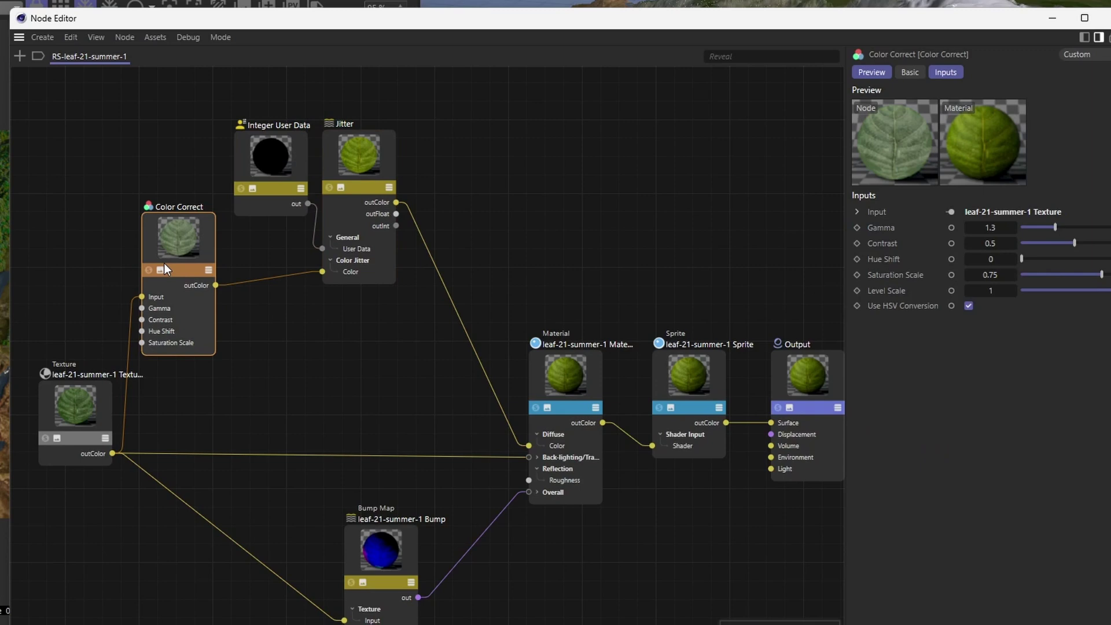
click(359, 155)
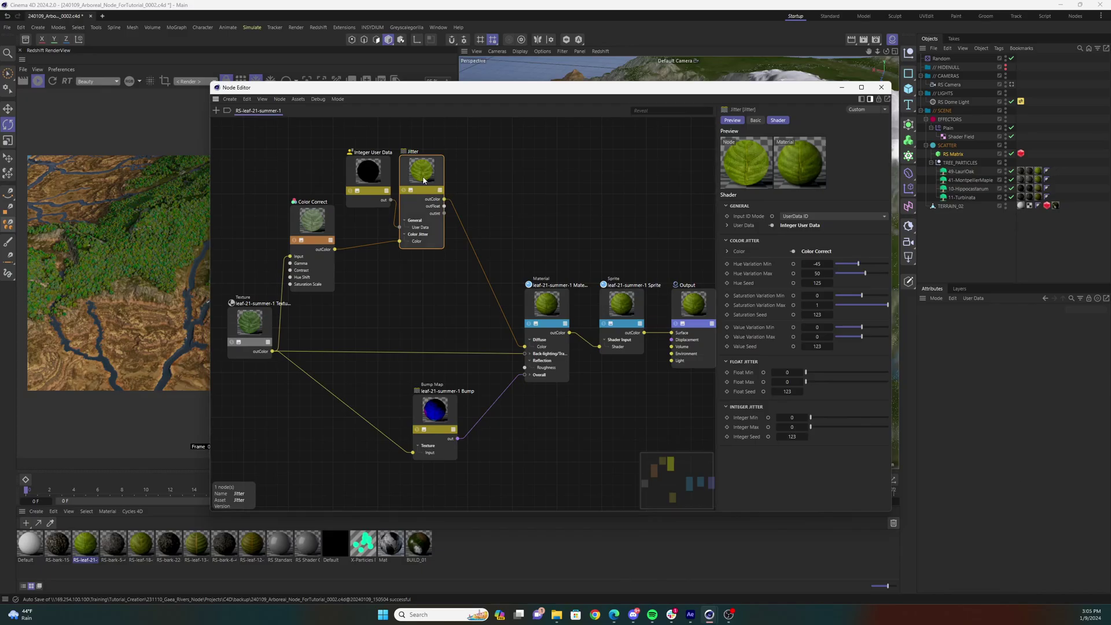
click(423, 180)
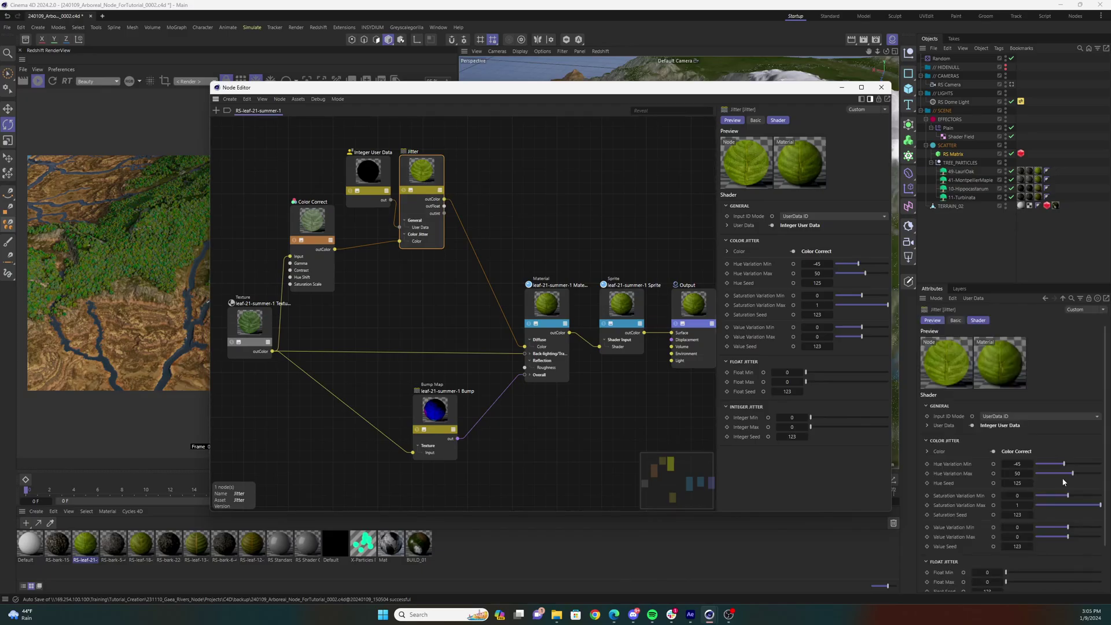